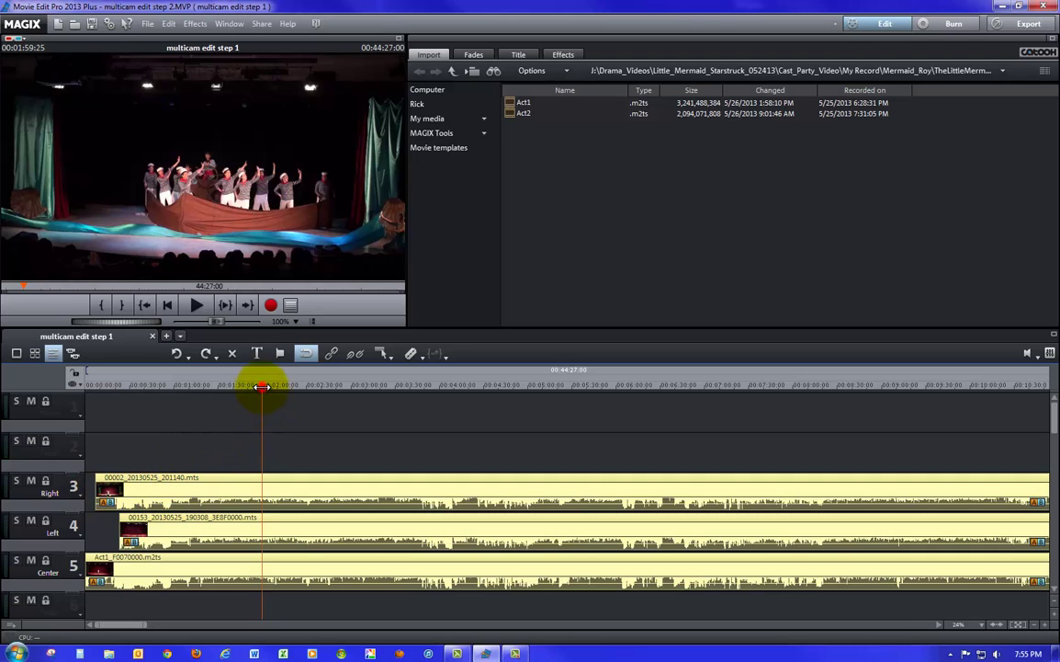
Compare the Center, Left and Right camera views around 00:01:26 and 00:02:49 by temporarily muting the Center and Left tracks.
left_click(190, 386)
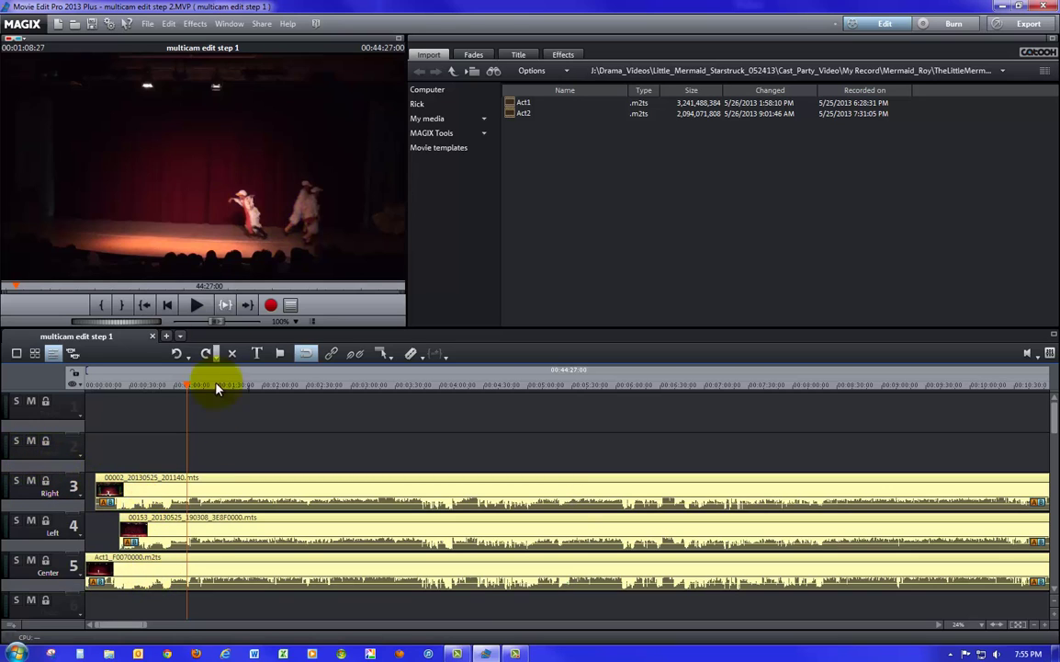
left_click_drag(188, 385, 212, 404)
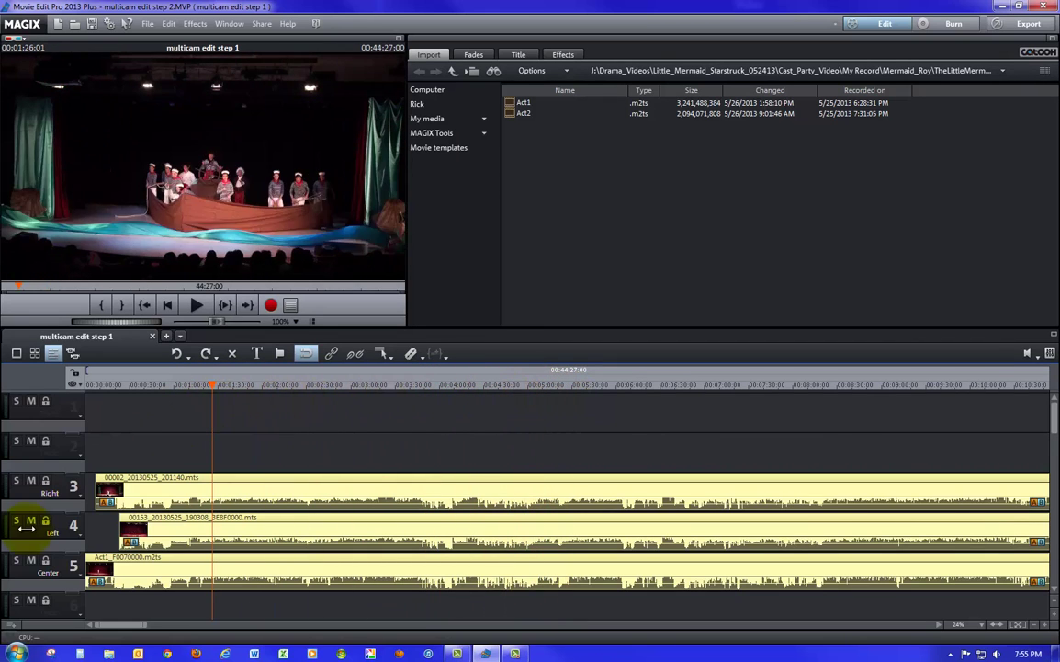
left_click(30, 559)
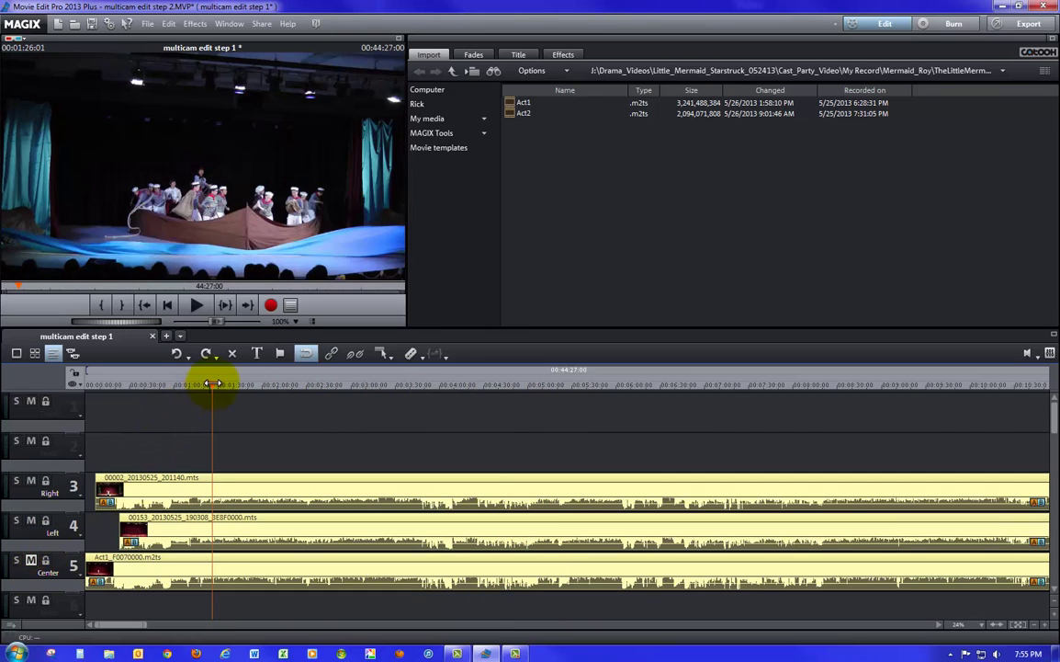
left_click_drag(210, 383, 337, 386)
left_click(30, 521)
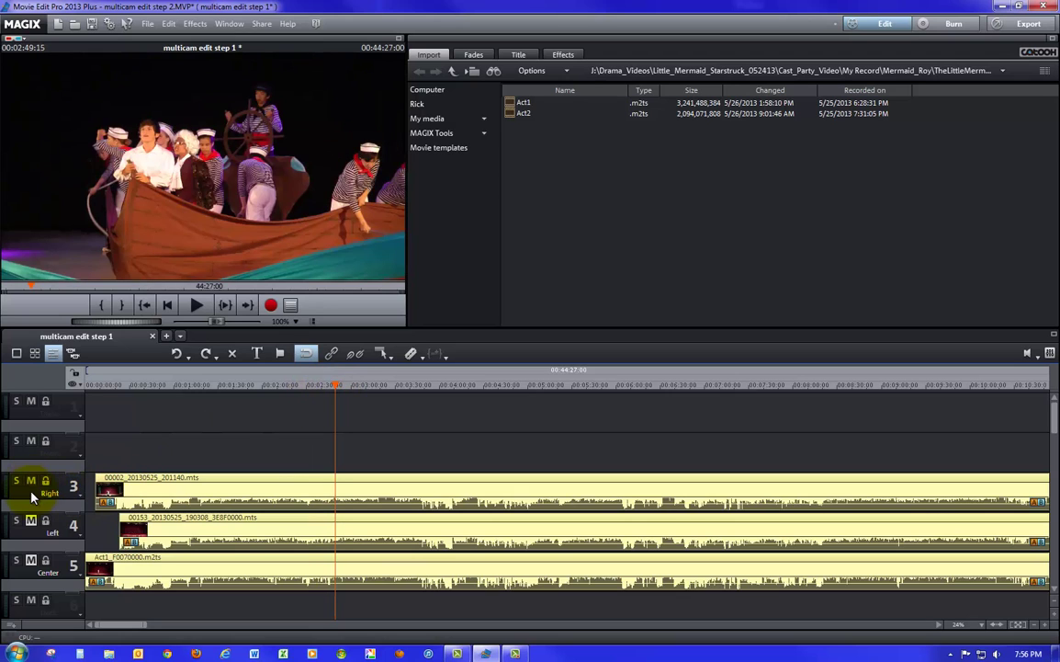
left_click(30, 521)
left_click(33, 560)
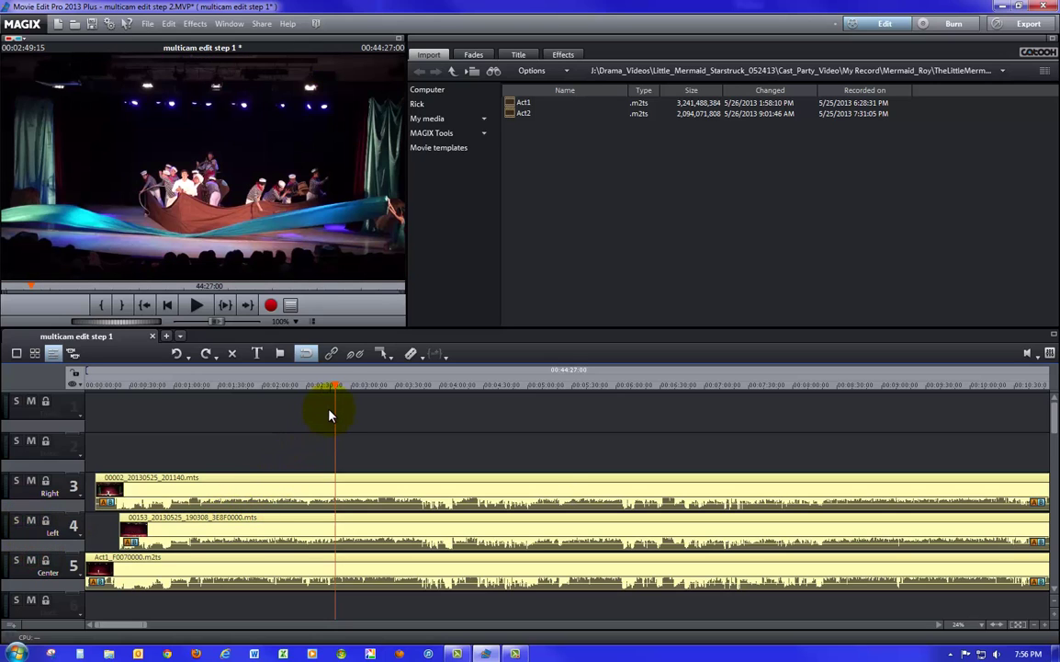
Play and step through the footage between about 00:00:27 and 00:00:33 to find where the show should start.
left_click_drag(335, 384, 126, 387)
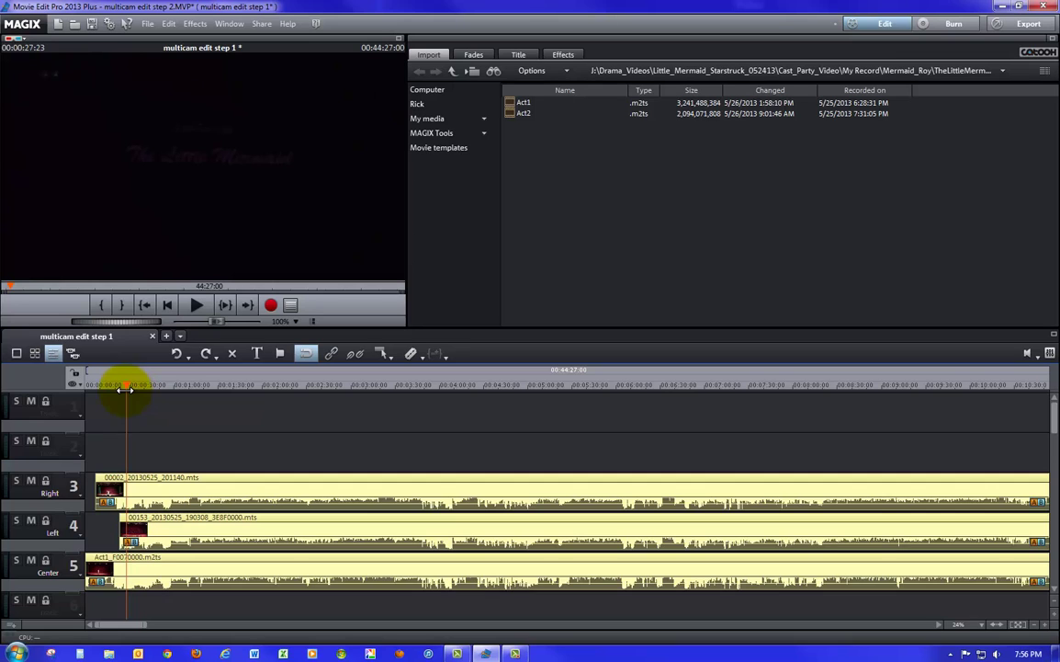
left_click_drag(125, 389, 126, 389)
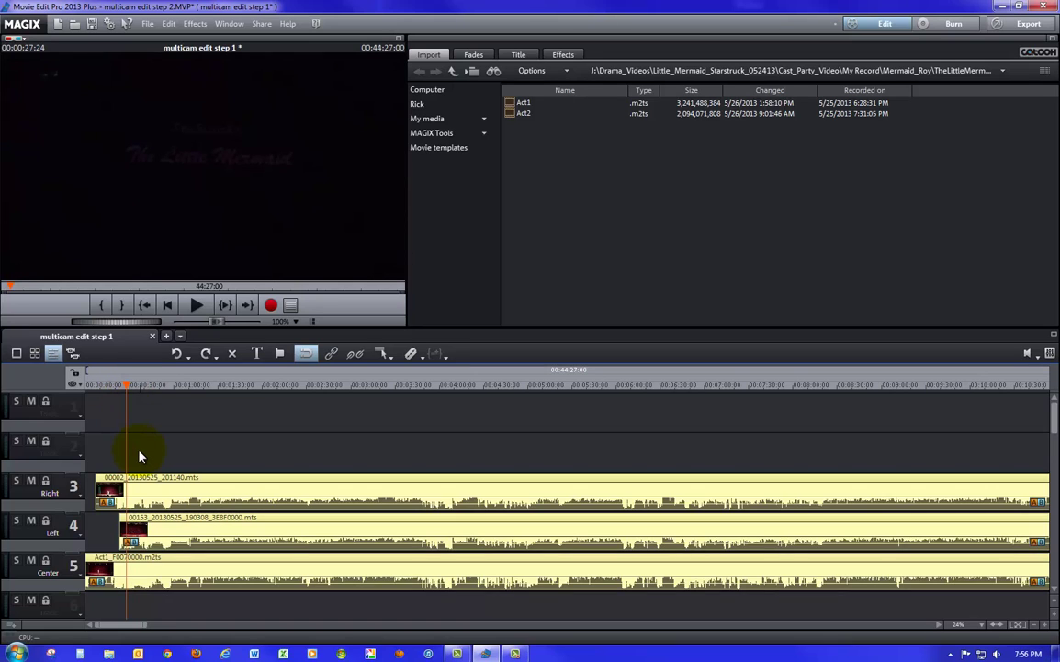
left_click(196, 307)
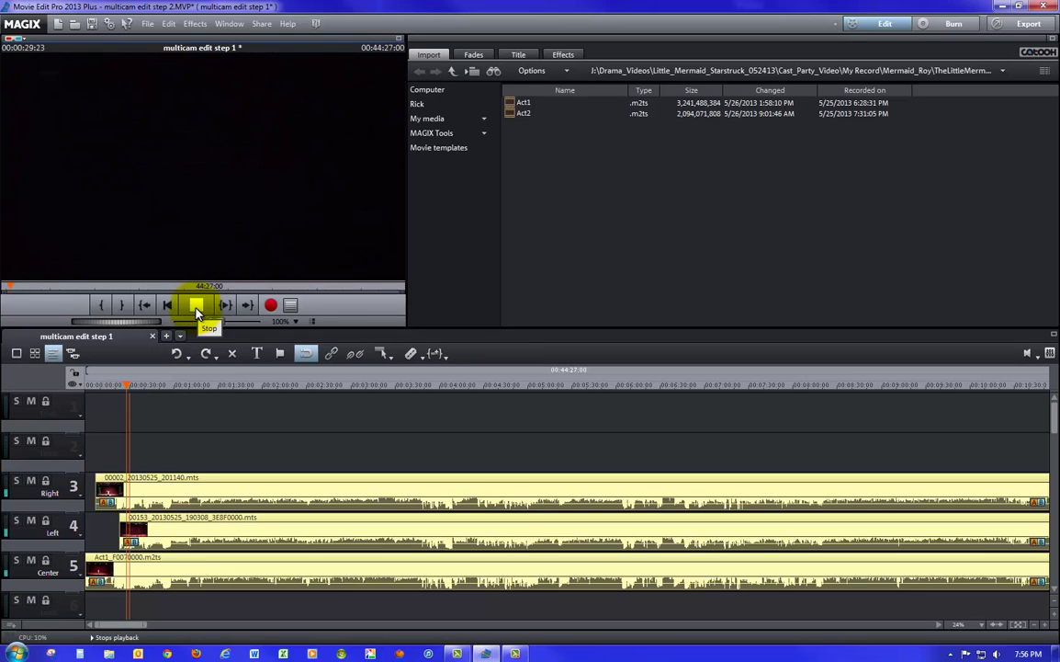
left_click(196, 308)
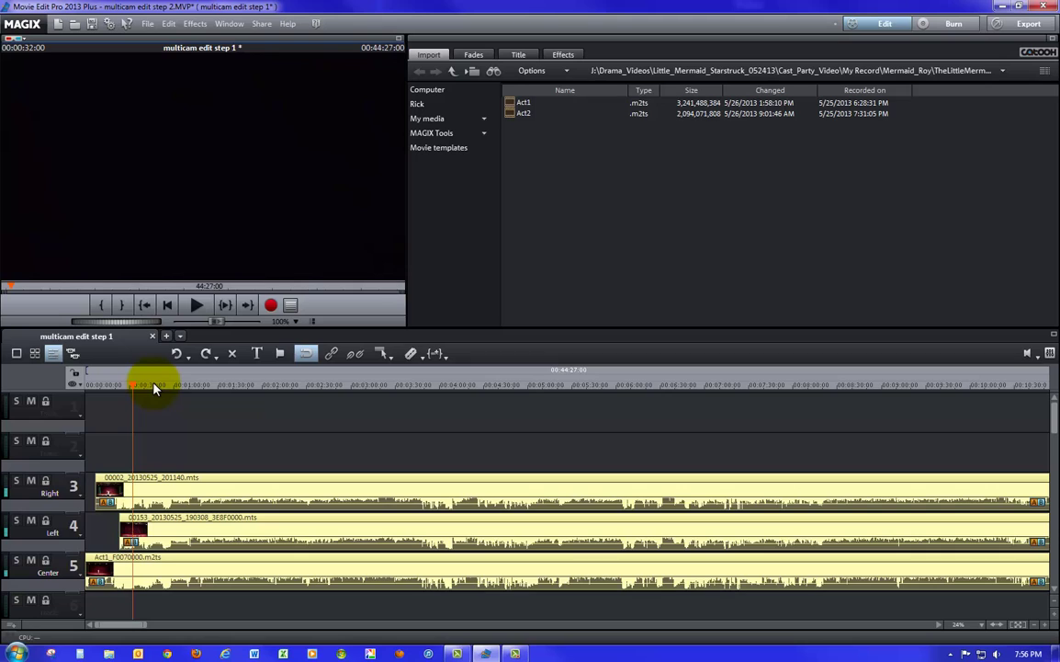
key("Left")
key("Left")
key("Left")
key("Left")
key("Left")
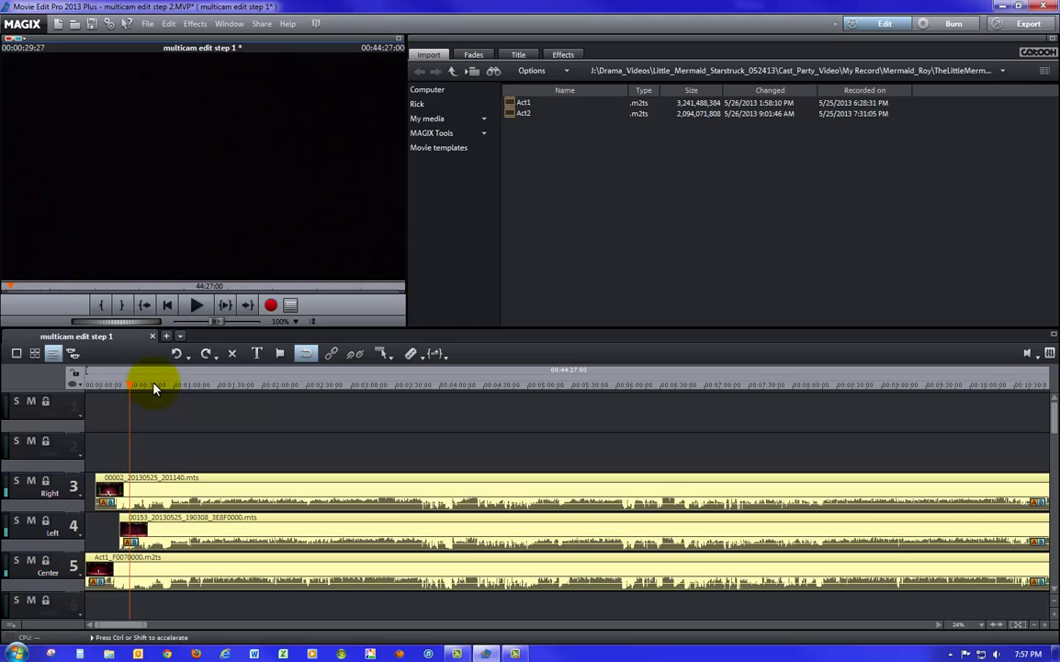
key("Left")
key("Right")
key("Right")
key("Right")
key("Right")
key("Right")
key("Right")
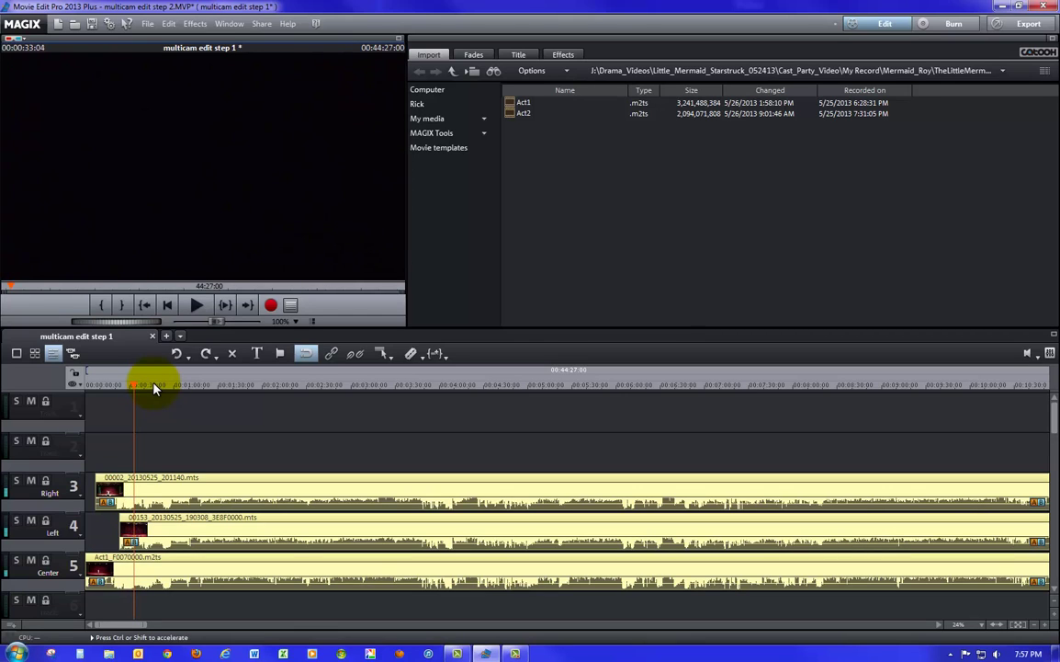
key("Left")
key("Left")
key("Left")
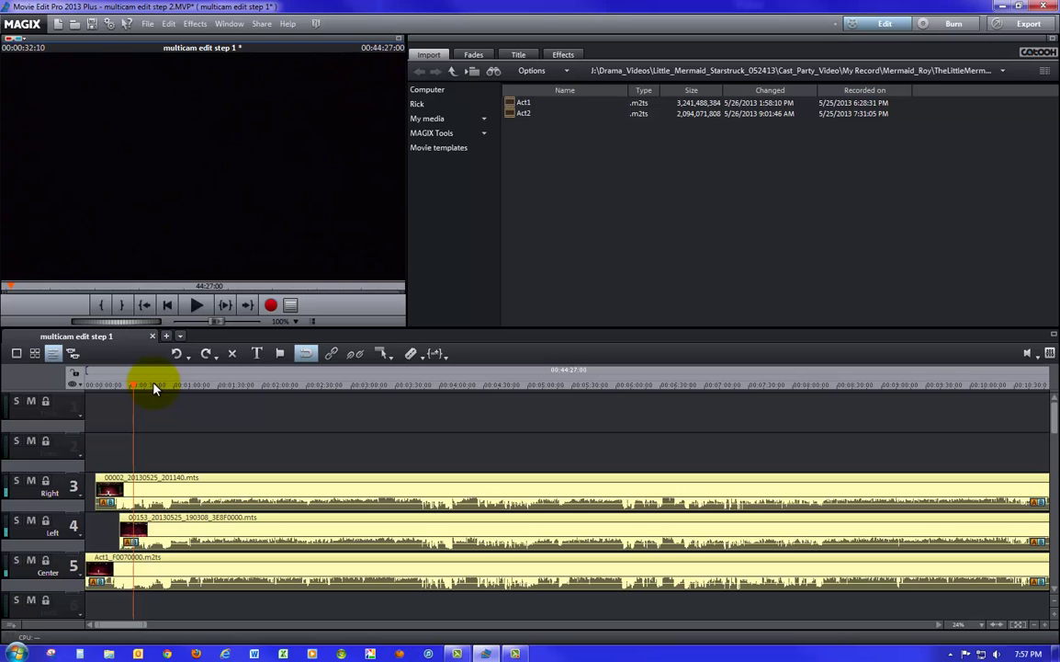
key("space")
key("space")
Review the opening again and place the playhead at 00:00:28:27 as the starting point.
key("Left")
key("Left")
key("Left")
key("Left")
key("Left")
key("Left")
key("Left")
mouse_move(130, 384)
left_mouse_down()
mouse_move(237, 386)
mouse_move(122, 394)
left_mouse_up()
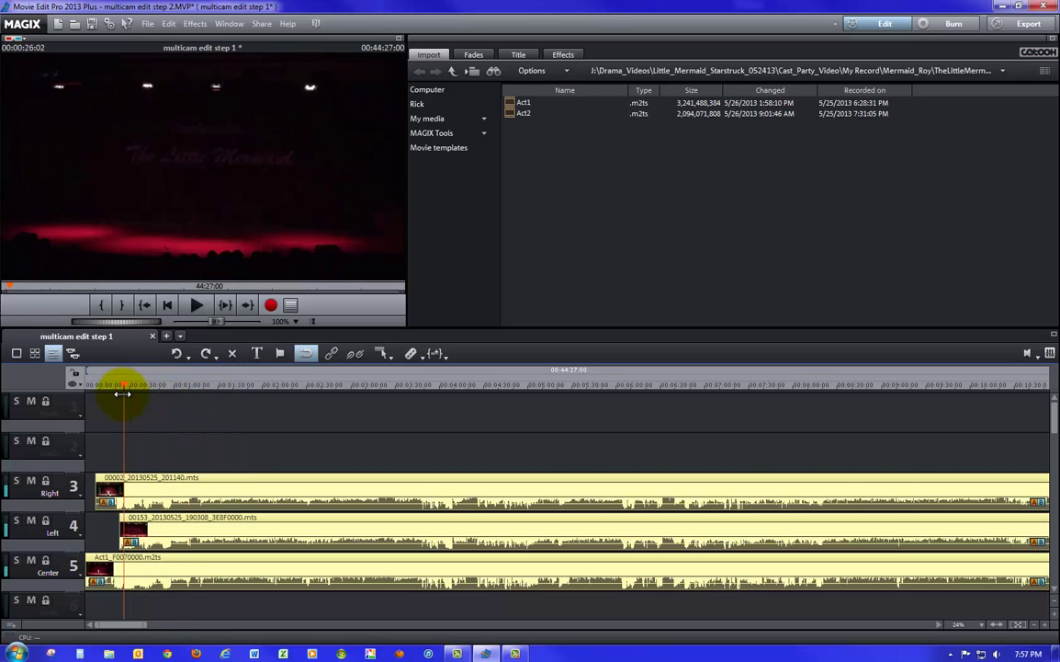
left_click_drag(122, 394, 128, 397)
left_click(198, 305)
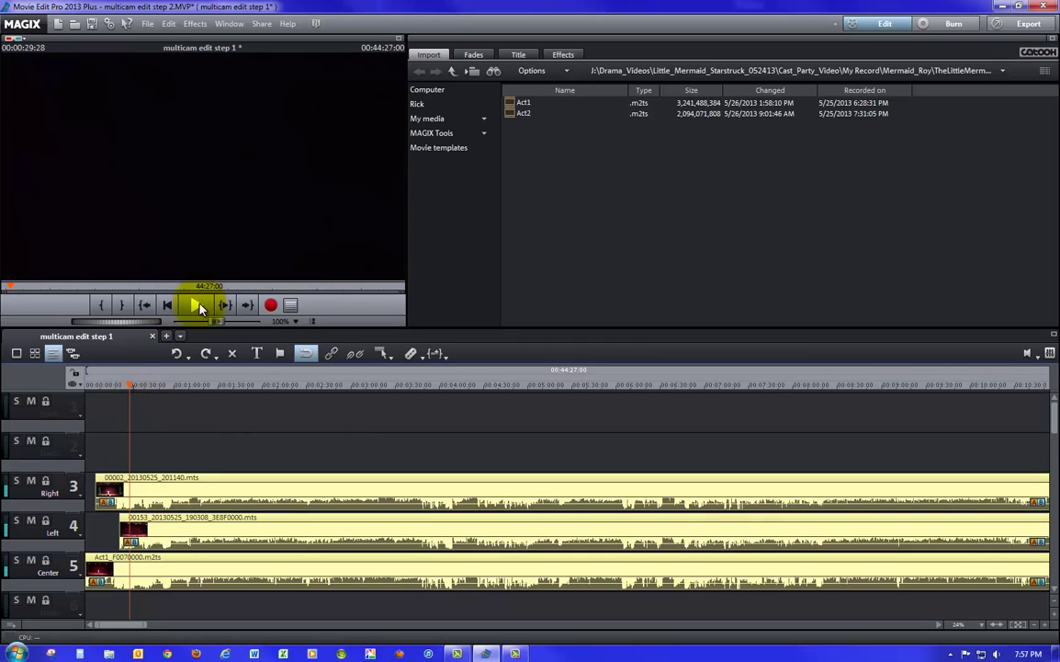
left_click(198, 305)
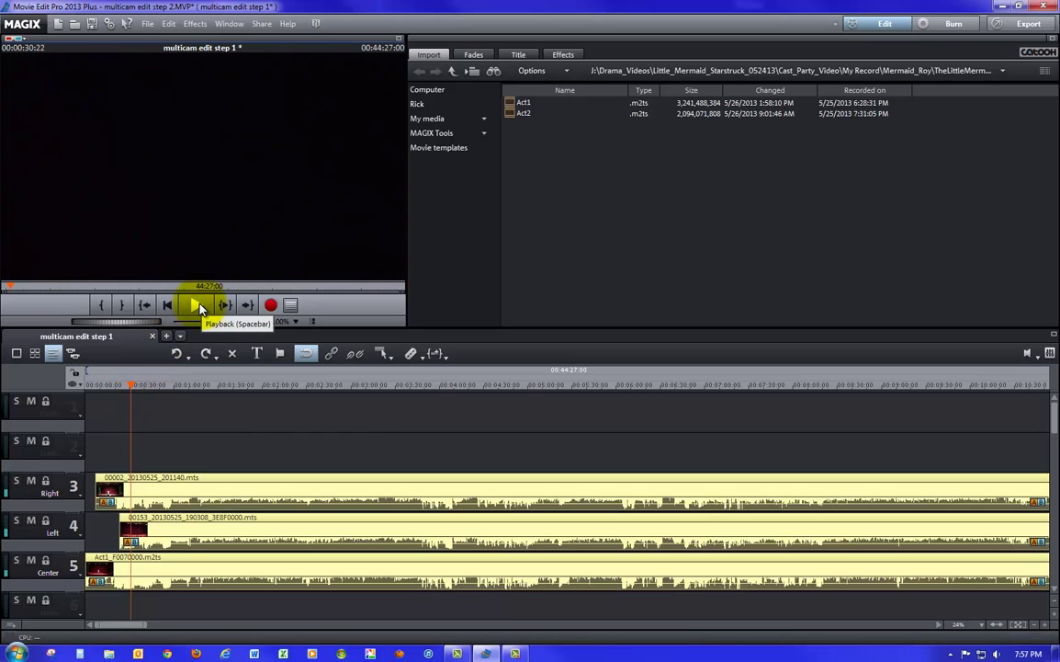
key("Left")
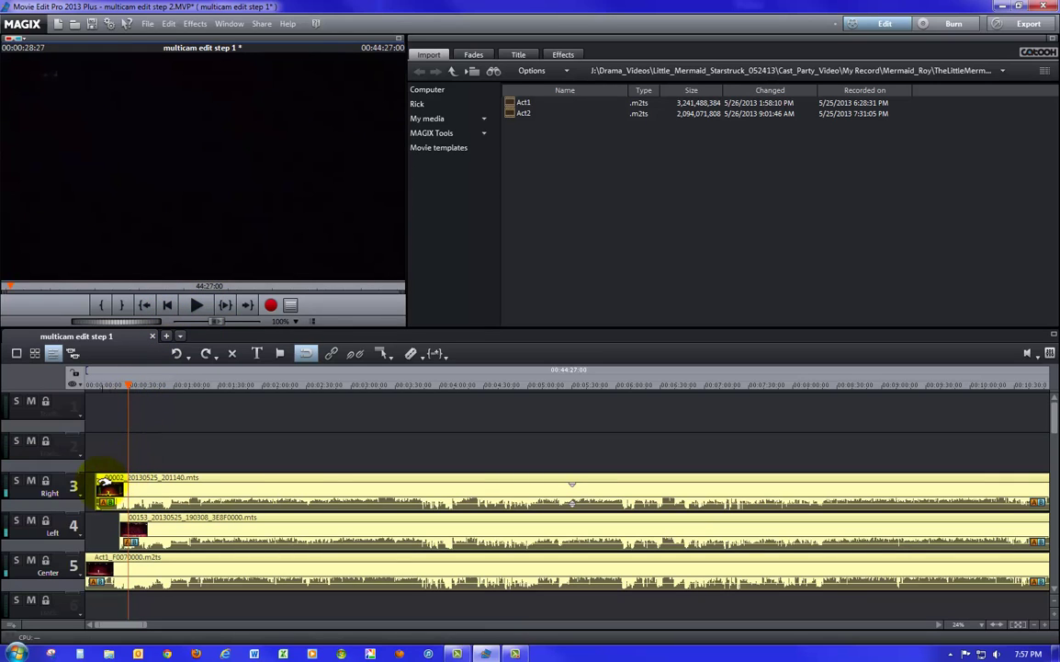
Trim the beginnings of the Right, Left and Center clips to the playhead at 00:00:28:27.
left_click_drag(98, 497, 128, 490)
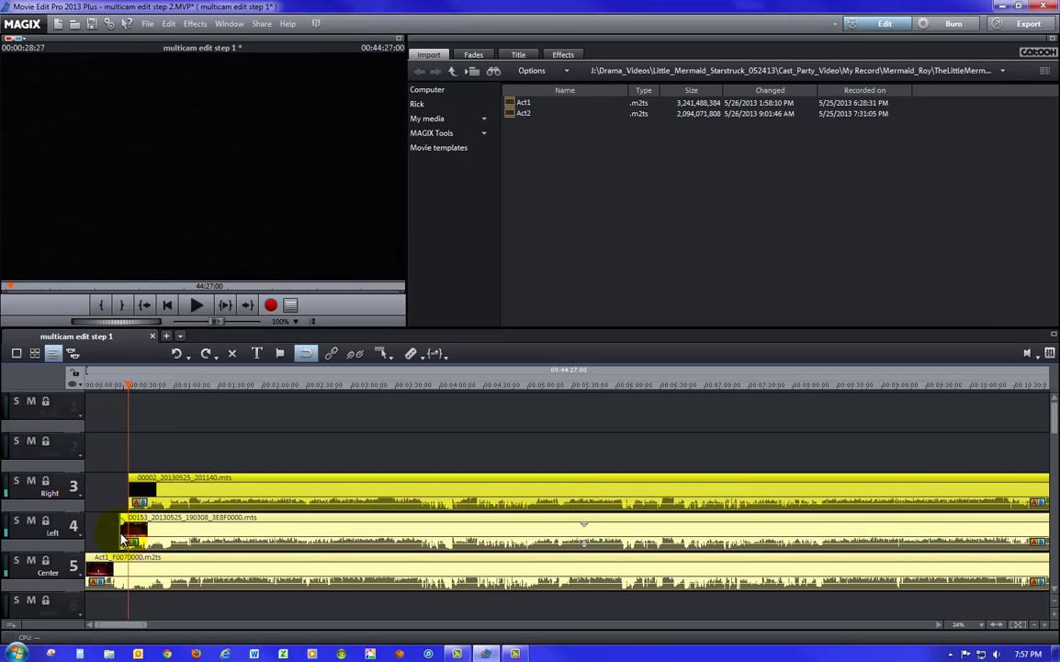
left_click_drag(120, 533, 128, 568)
left_click(98, 568)
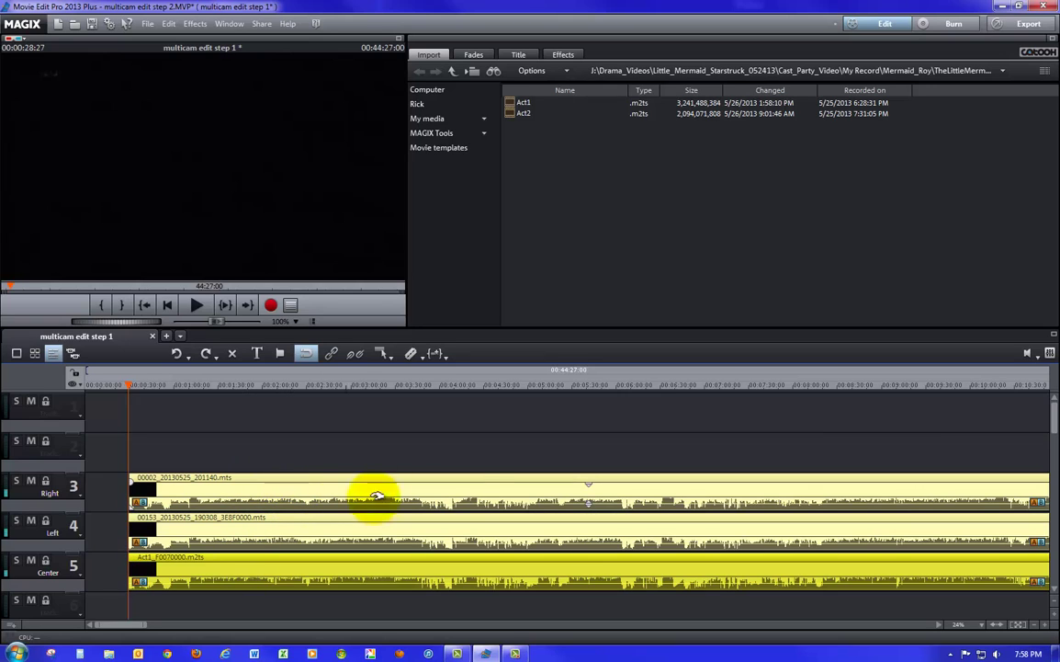
Play the trimmed tracks from about 00:03:13 to check that the three cameras are still in sync.
left_click_drag(128, 389, 368, 397)
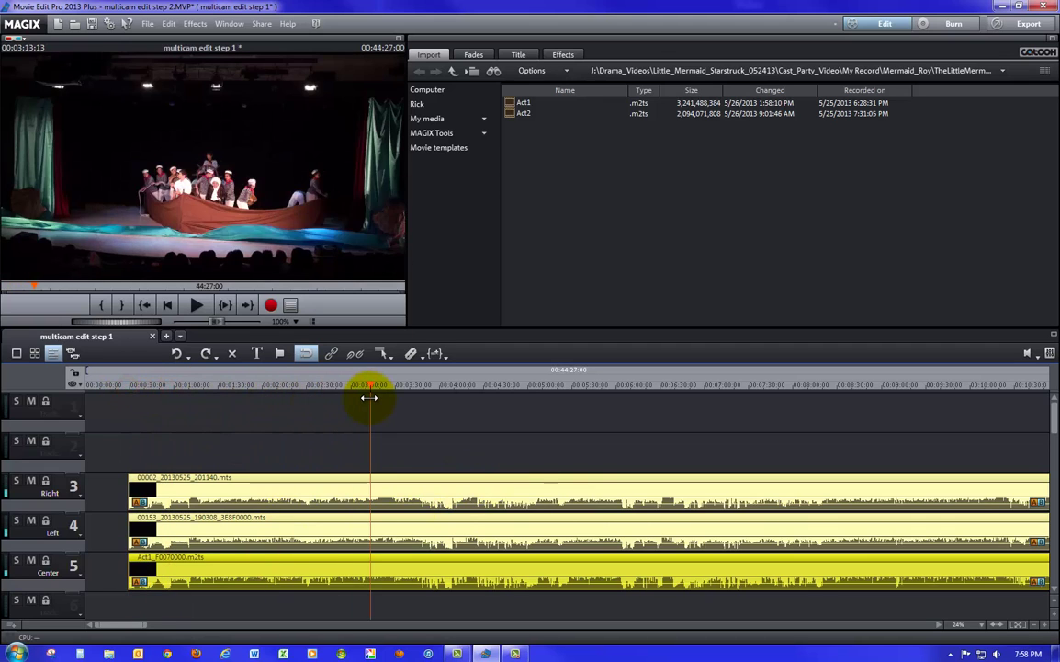
left_click(198, 306)
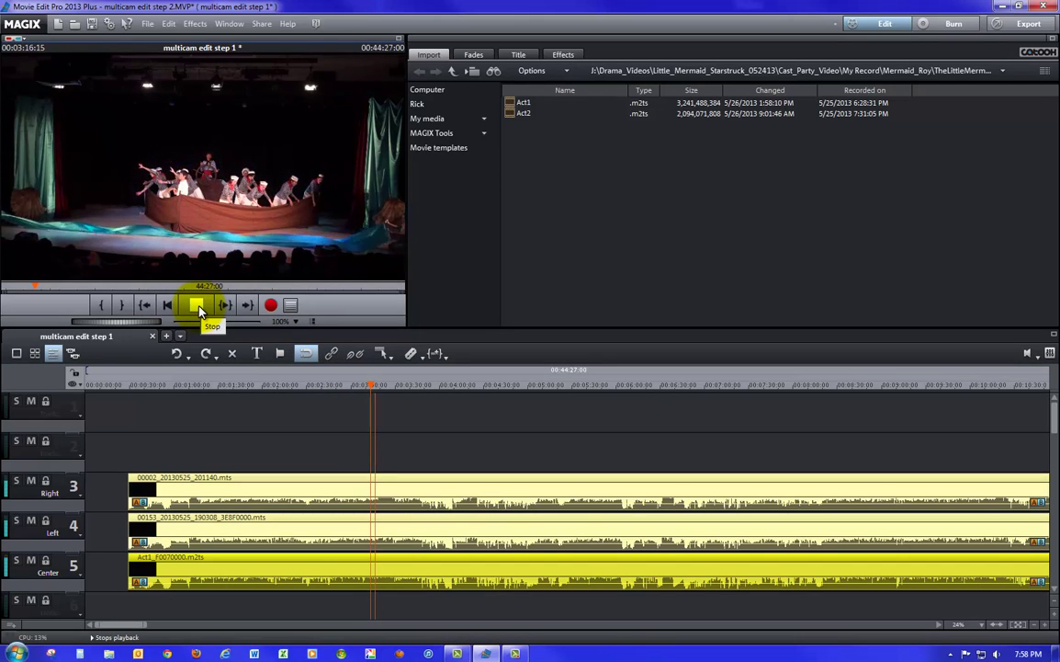
left_click(200, 308)
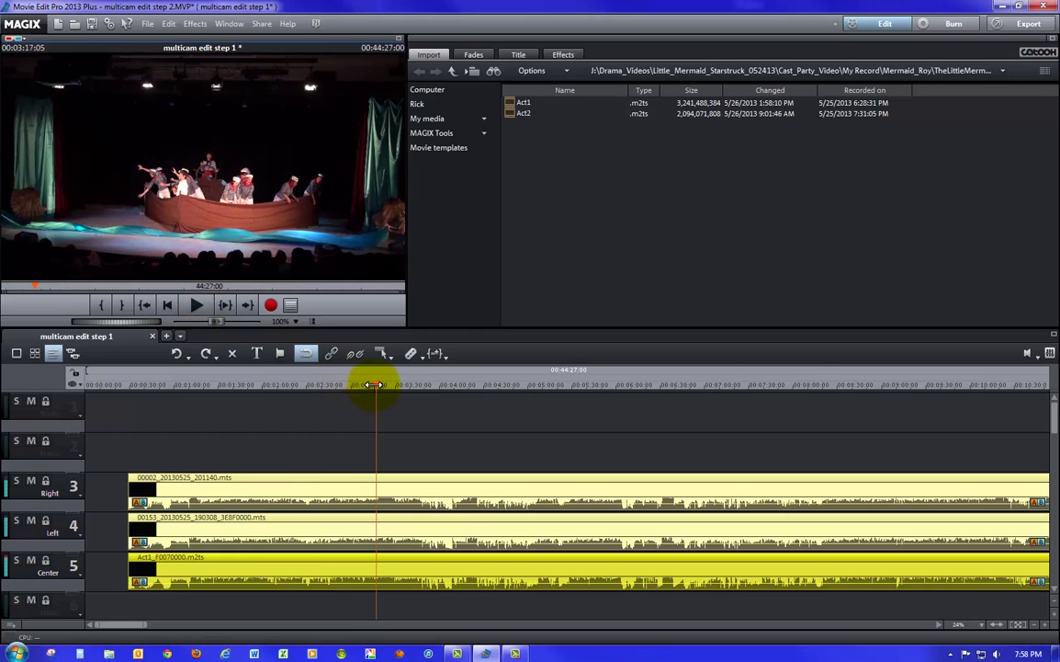
left_click_drag(376, 385, 184, 392)
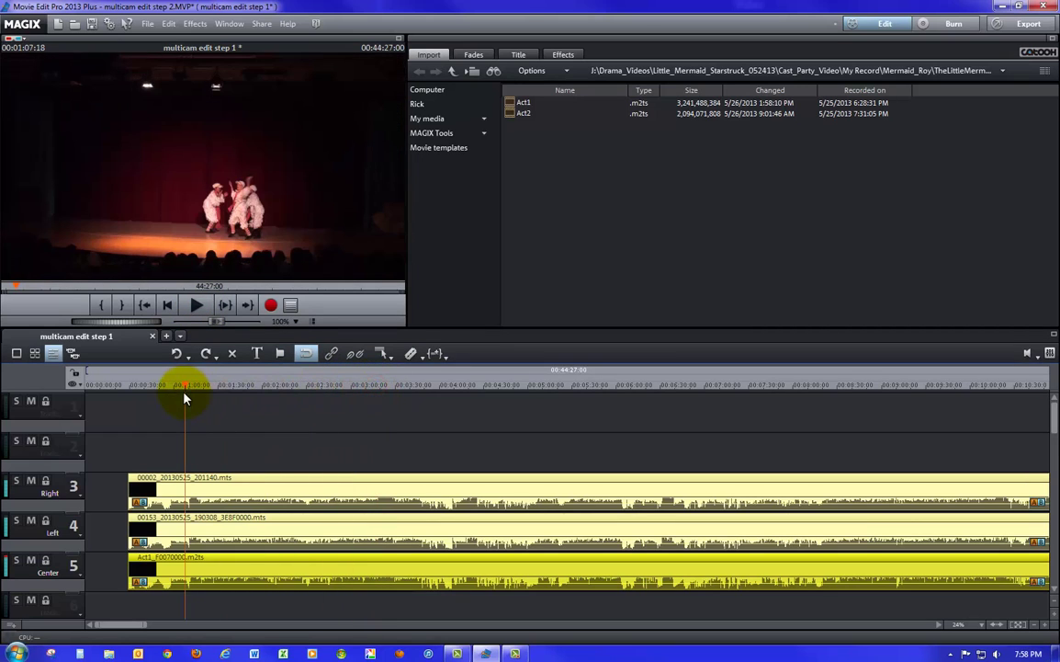
Select the Right, Left and Center clips together and group them.
left_click(275, 481)
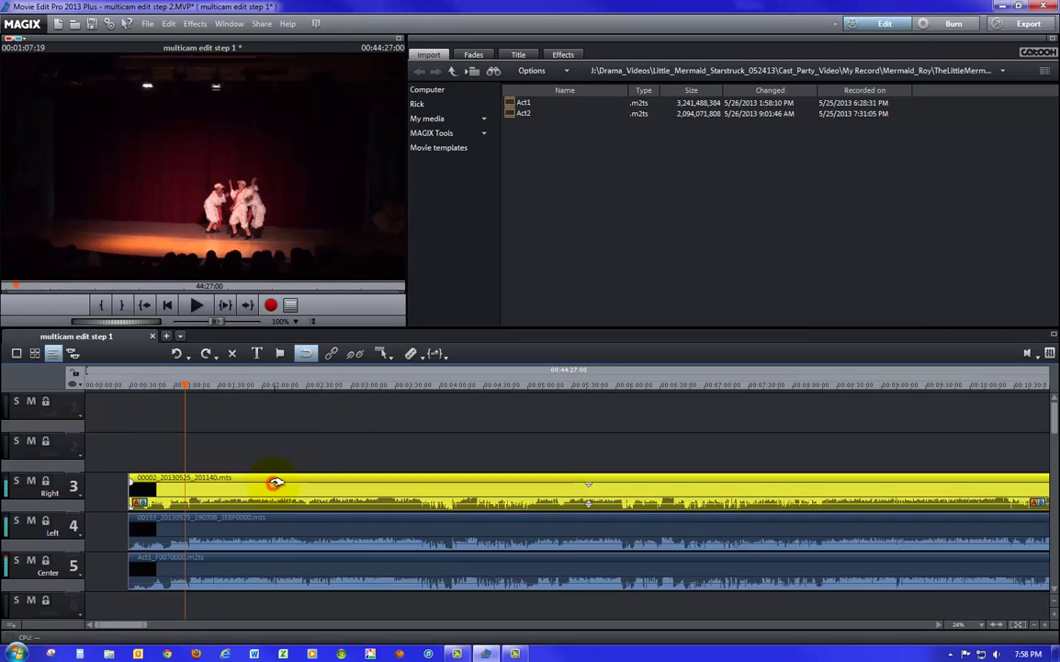
left_click(296, 530, "ctrl")
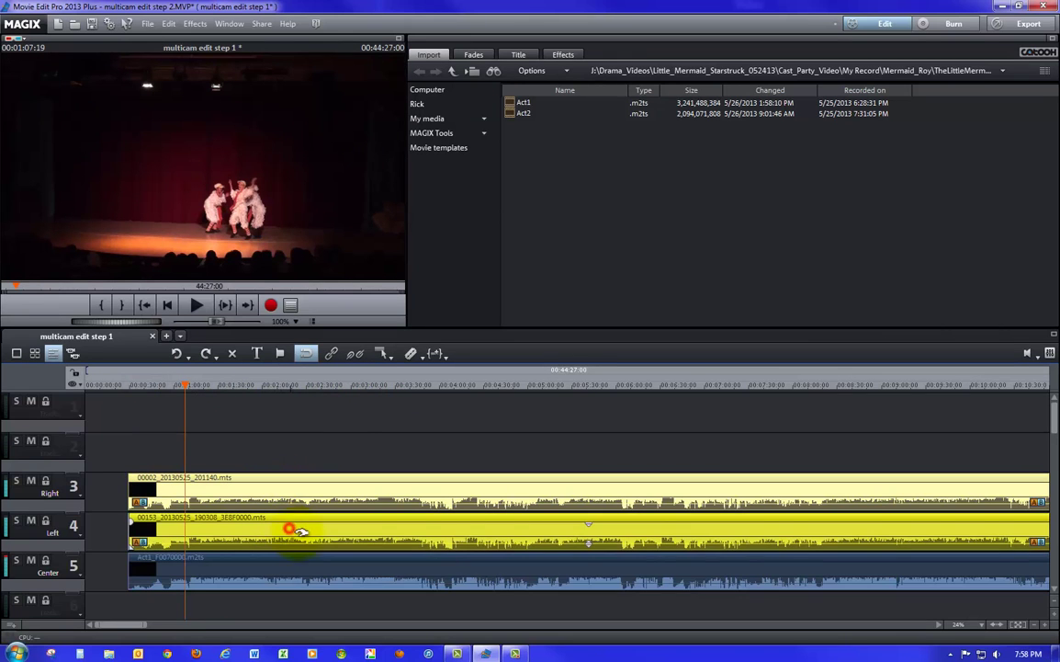
left_click(308, 573, "ctrl")
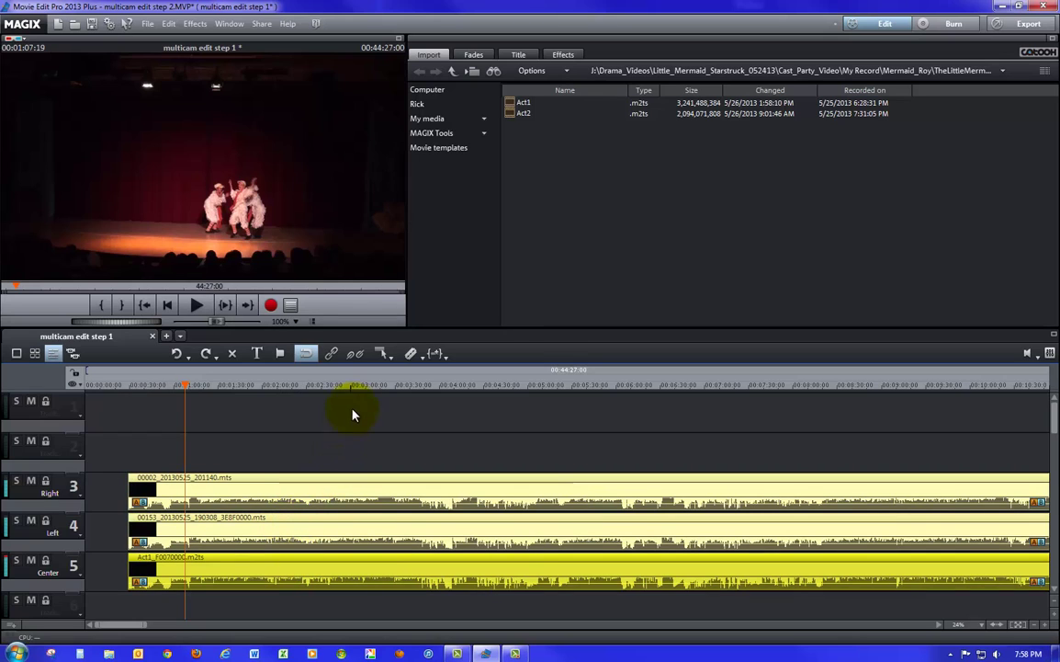
left_click(333, 358)
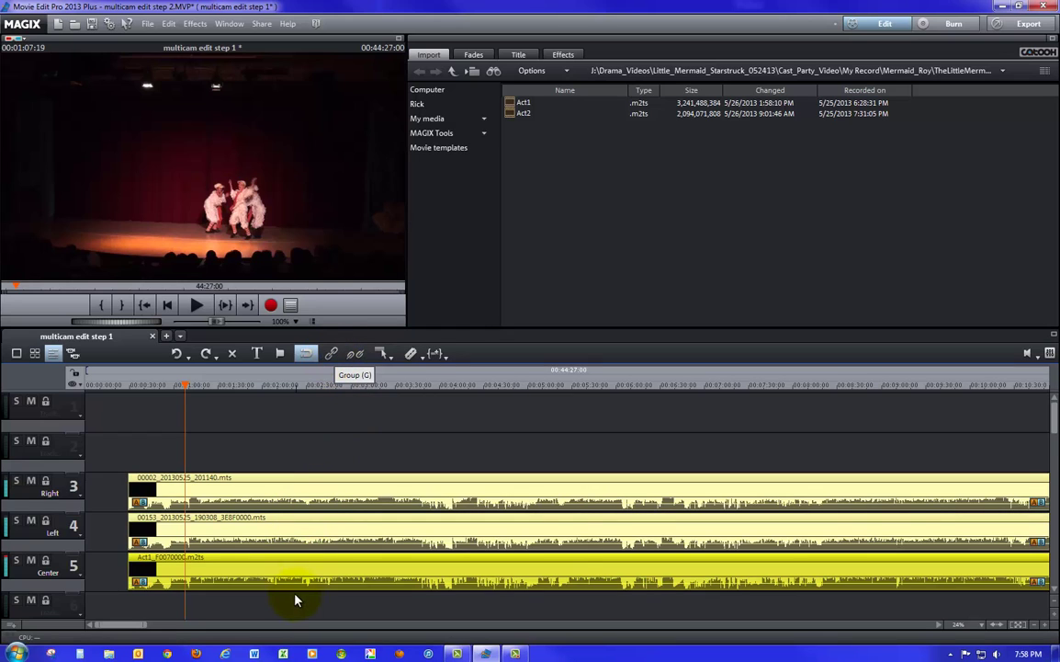
Move the grouped clips to the very start of the timeline and return the playhead to 00:00:00:00.
left_click(241, 489)
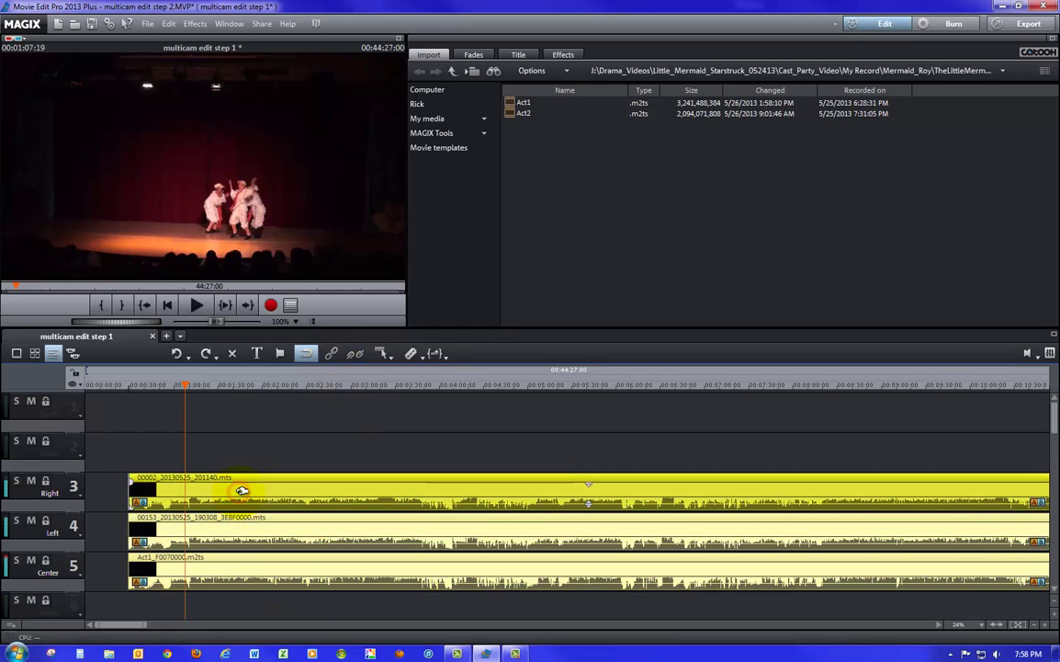
left_click_drag(234, 490, 200, 490)
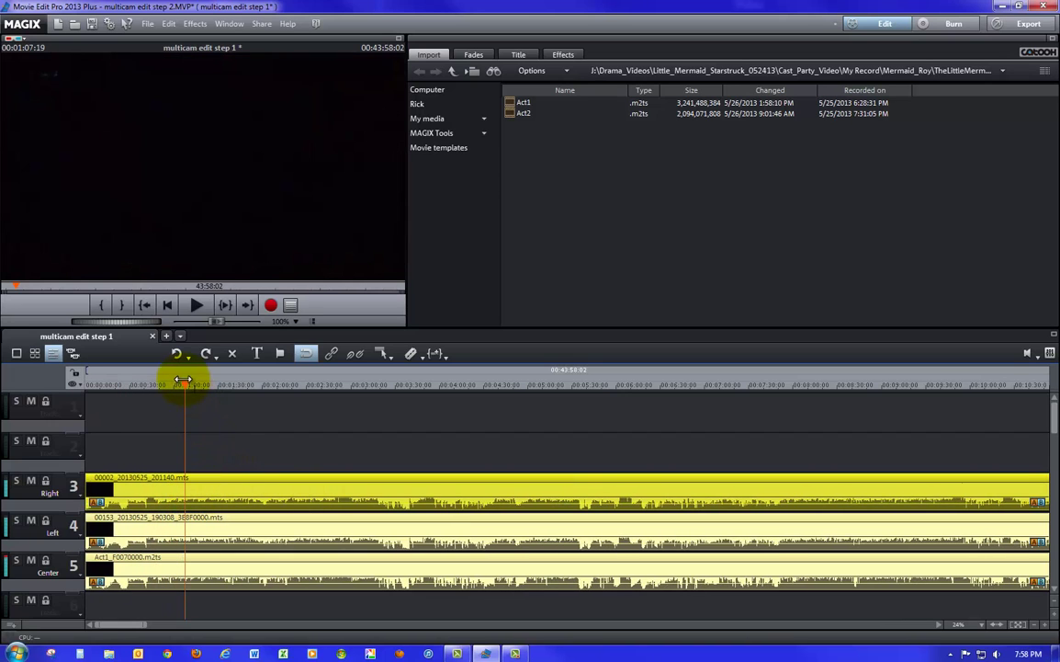
left_click_drag(186, 385, 78, 390)
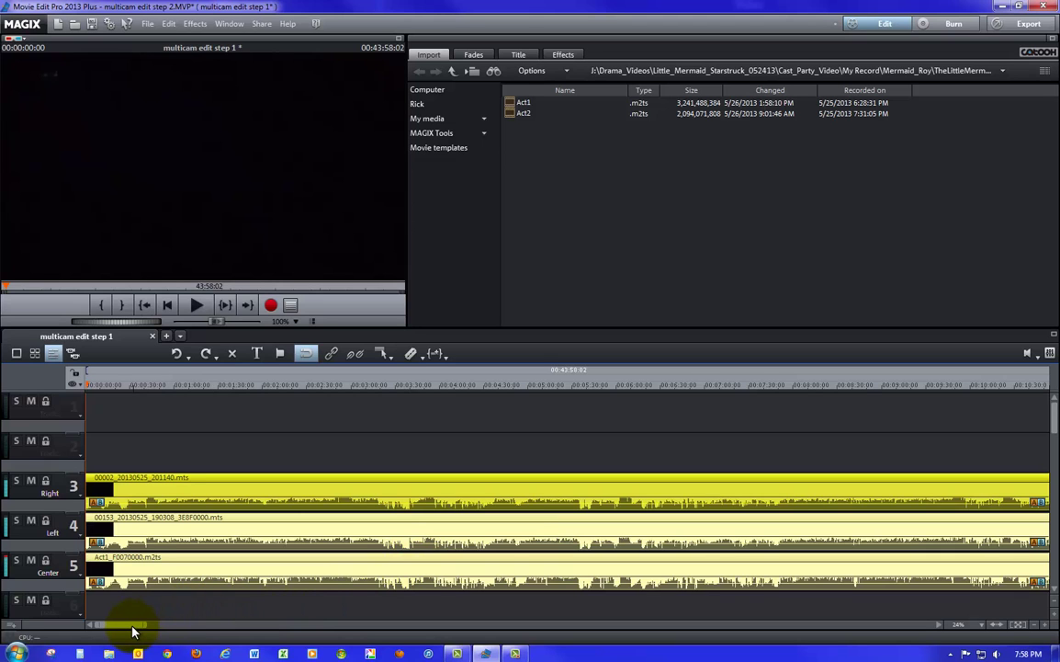
Play the end of the tracks from about 00:42:47 and stop at 00:42:56:08 to set the common end point.
left_click_drag(131, 630, 307, 633)
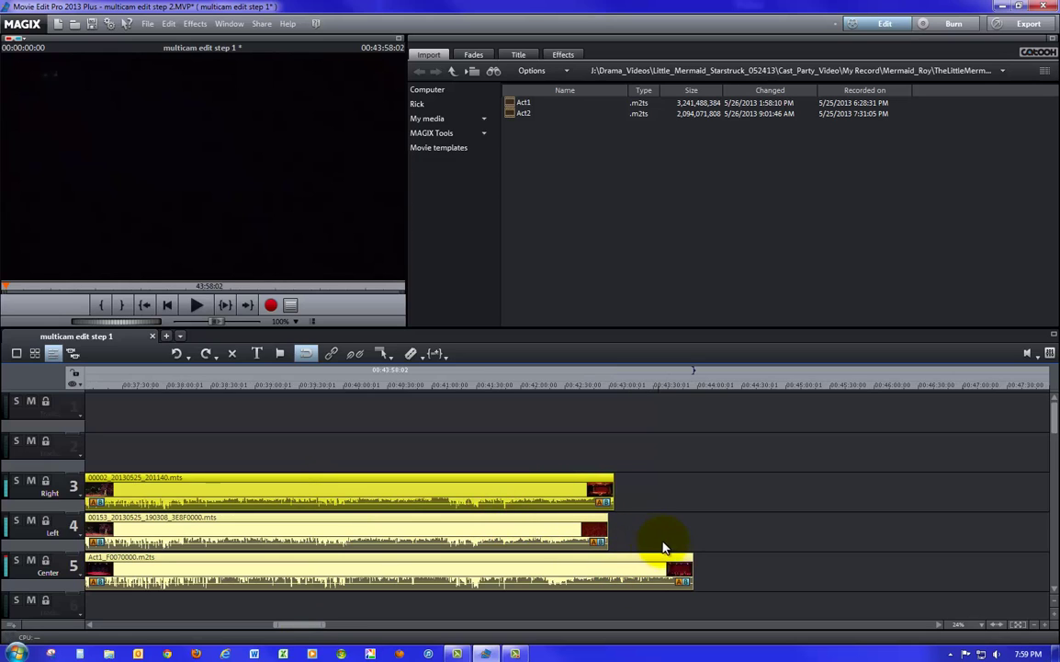
left_click(564, 445)
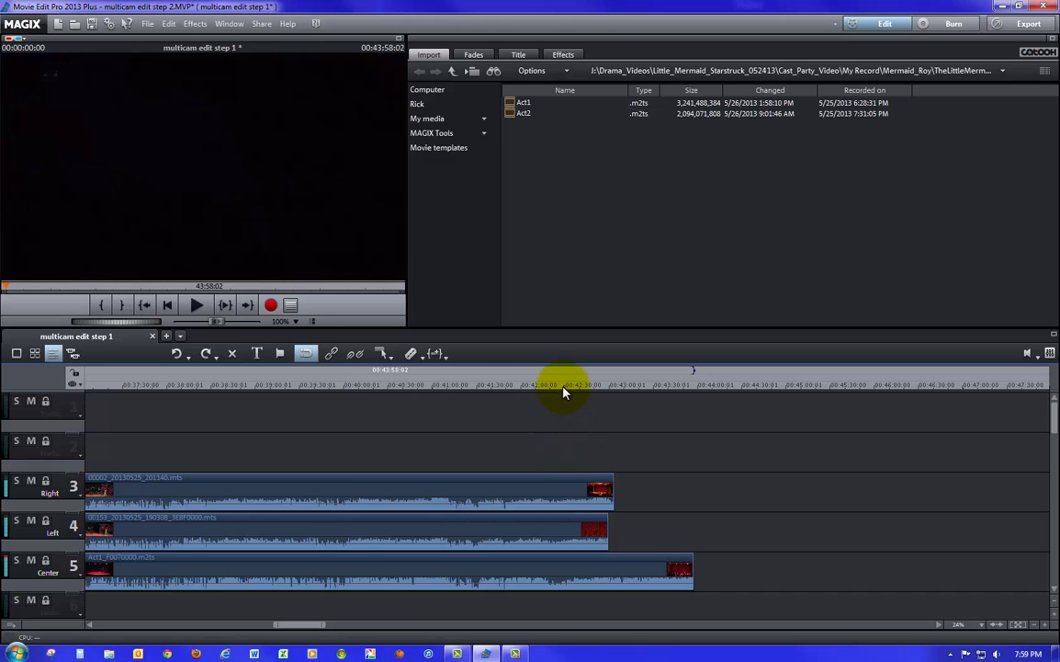
left_click(565, 386)
left_click_drag(566, 386, 590, 386)
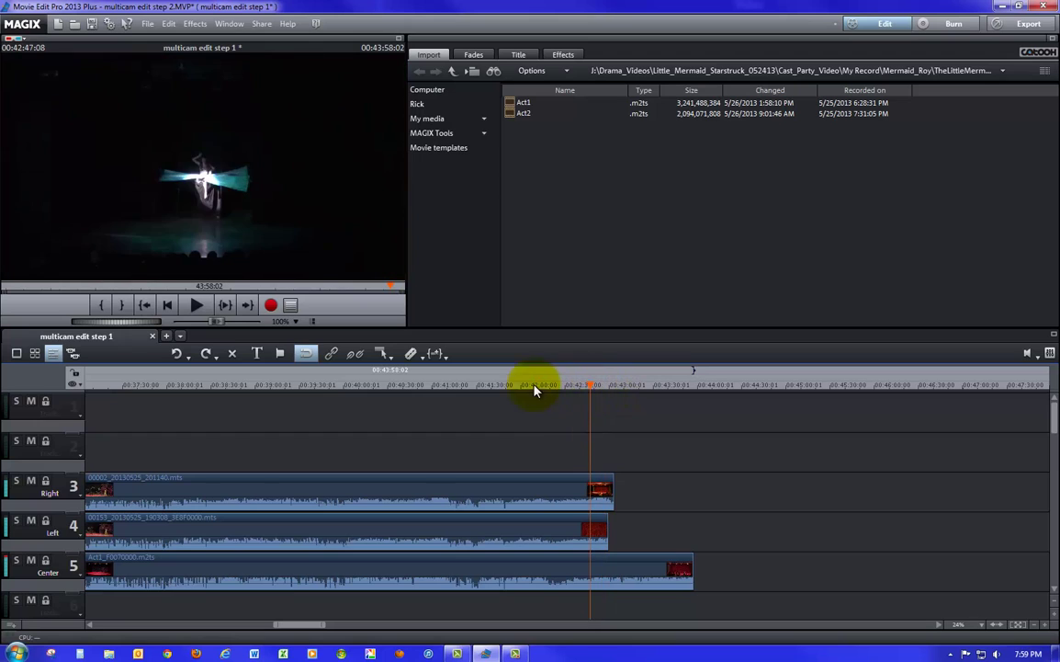
left_click(203, 309)
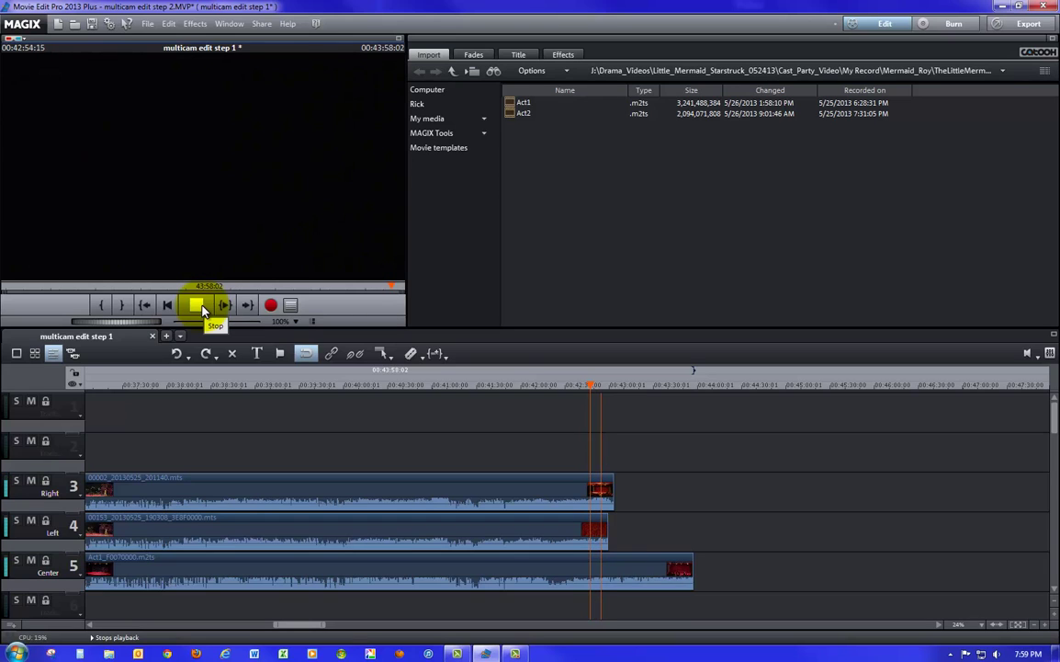
left_click(204, 307)
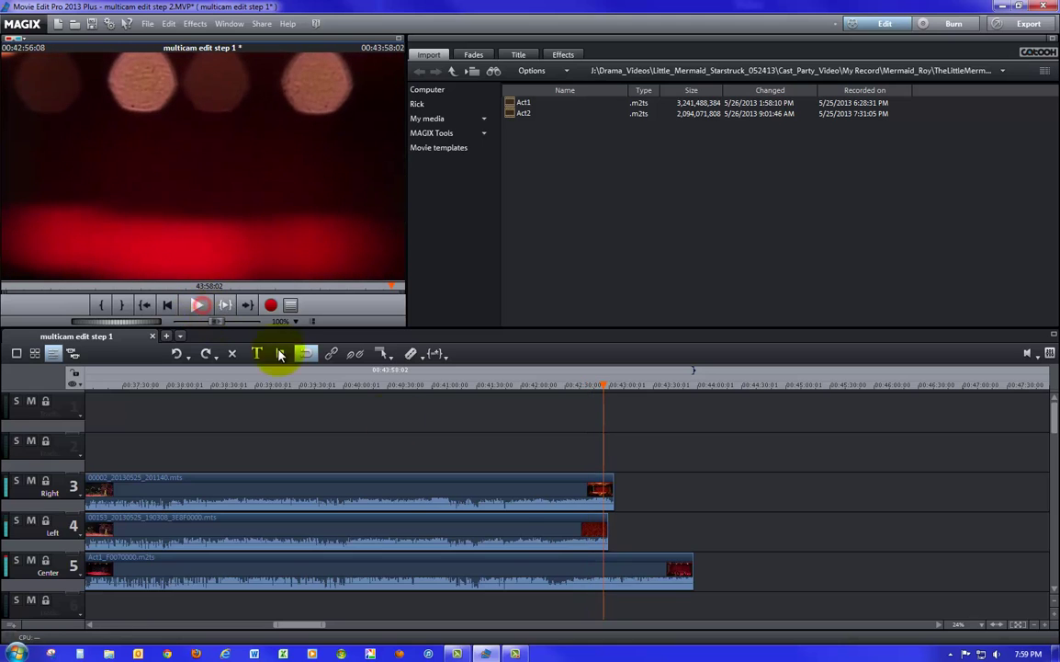
Trim the ends of the Left, Right and Center clips to the playhead at 00:42:56:08 and save the project.
left_click_drag(604, 533, 604, 531)
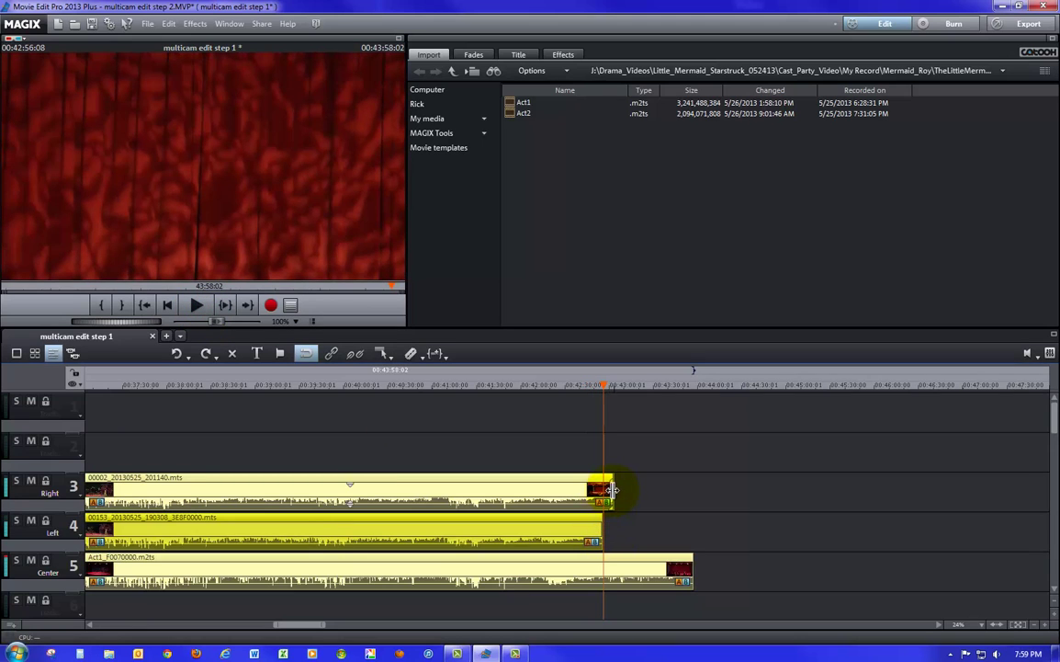
left_click_drag(611, 490, 604, 490)
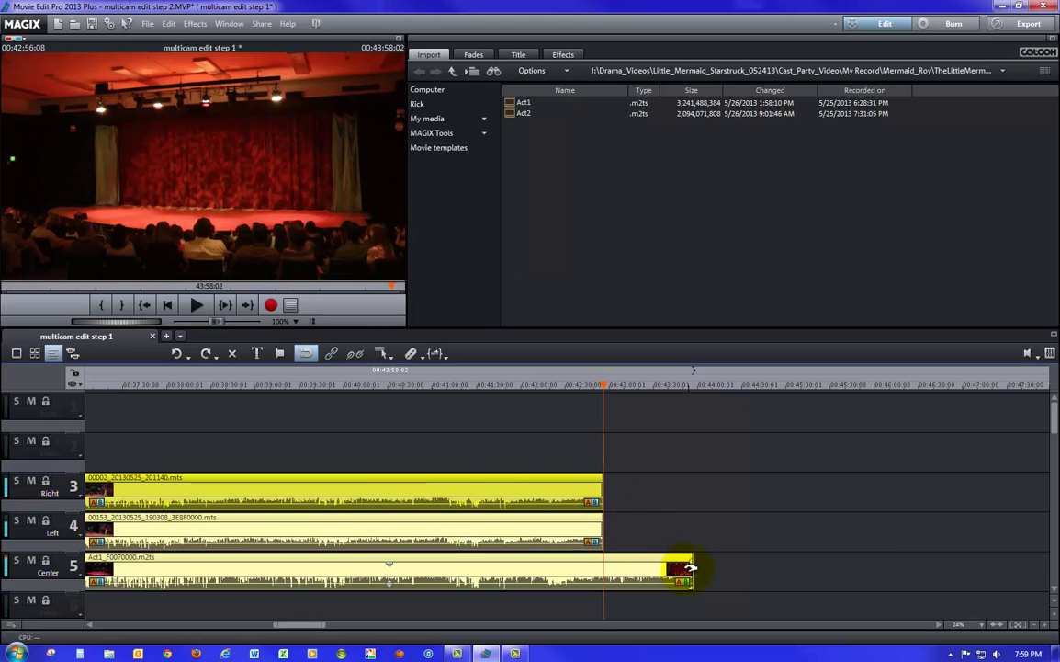
left_click_drag(690, 569, 604, 570)
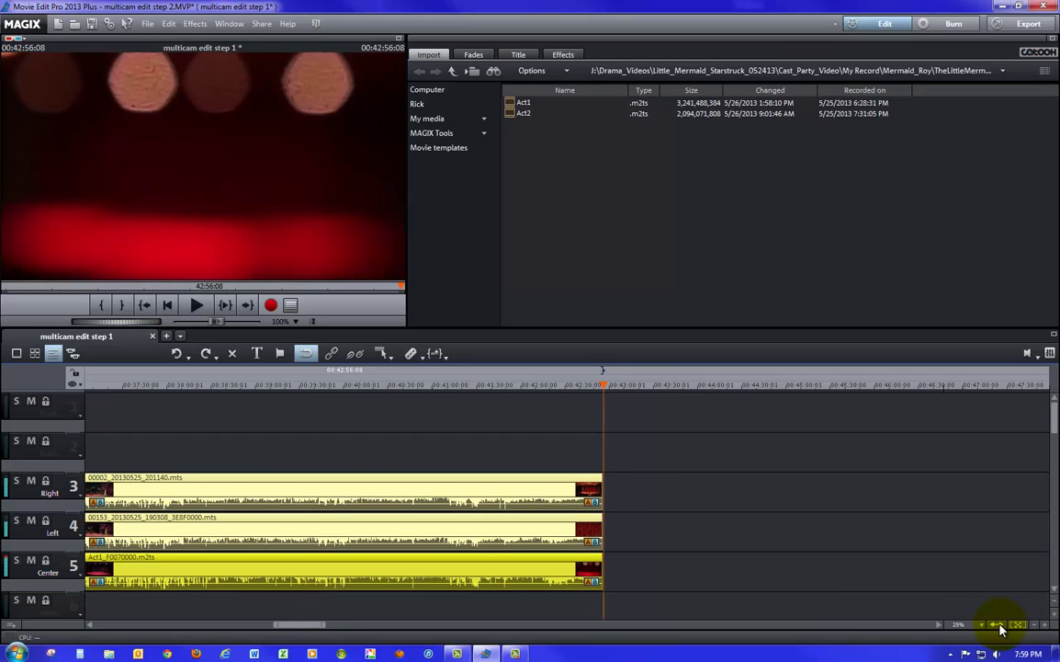
left_click(1001, 628)
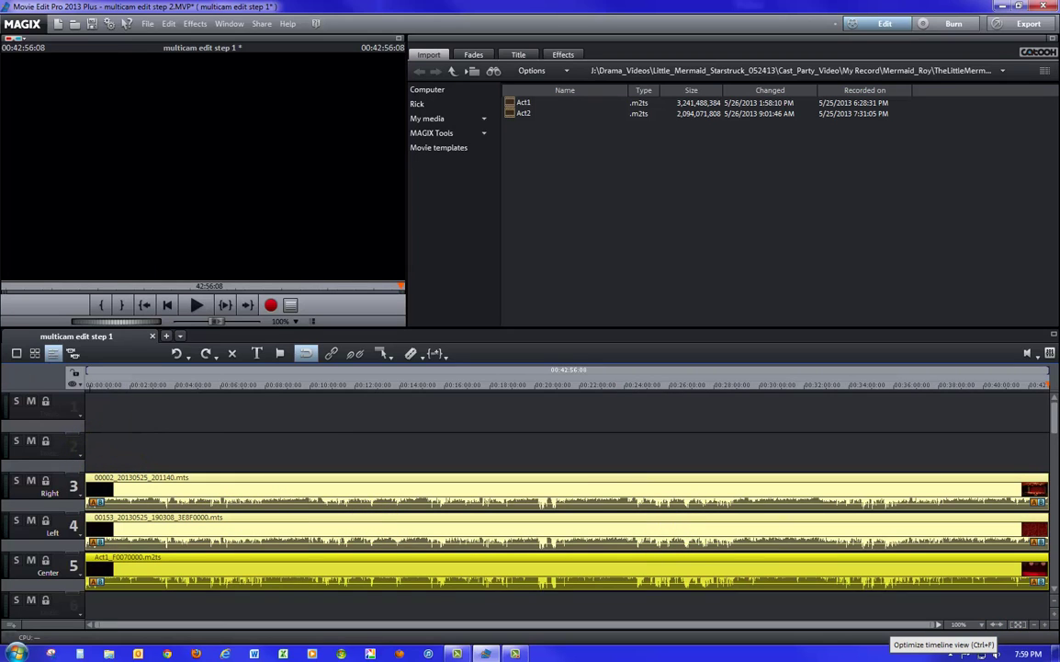
key("ctrl+s")
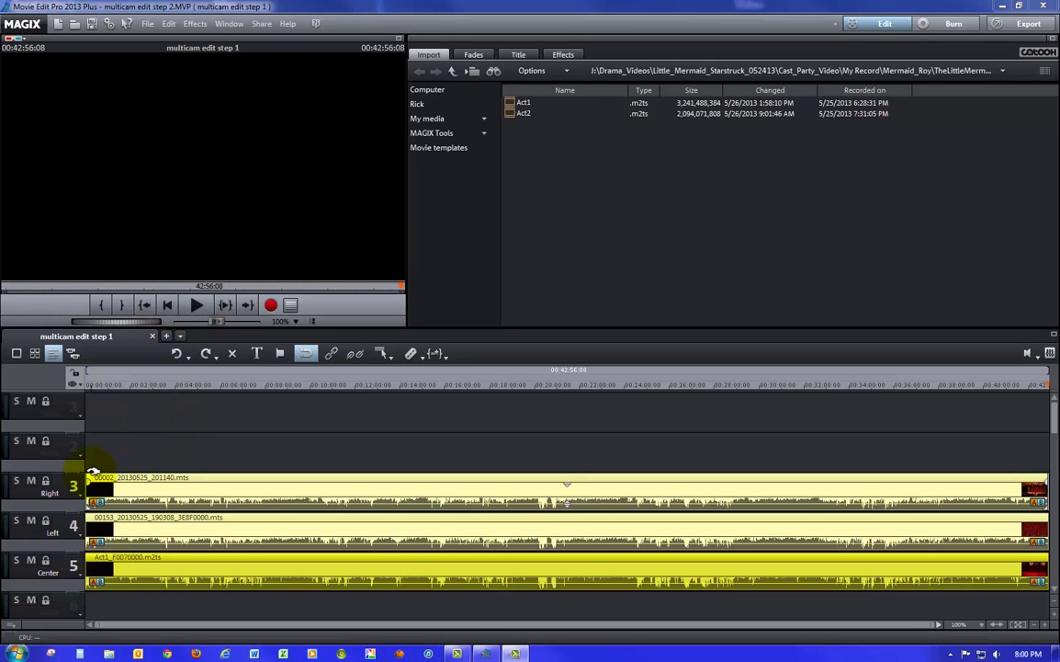
Move the playhead to 00:04:46:18 and turn on Multicam mode.
left_click(73, 355)
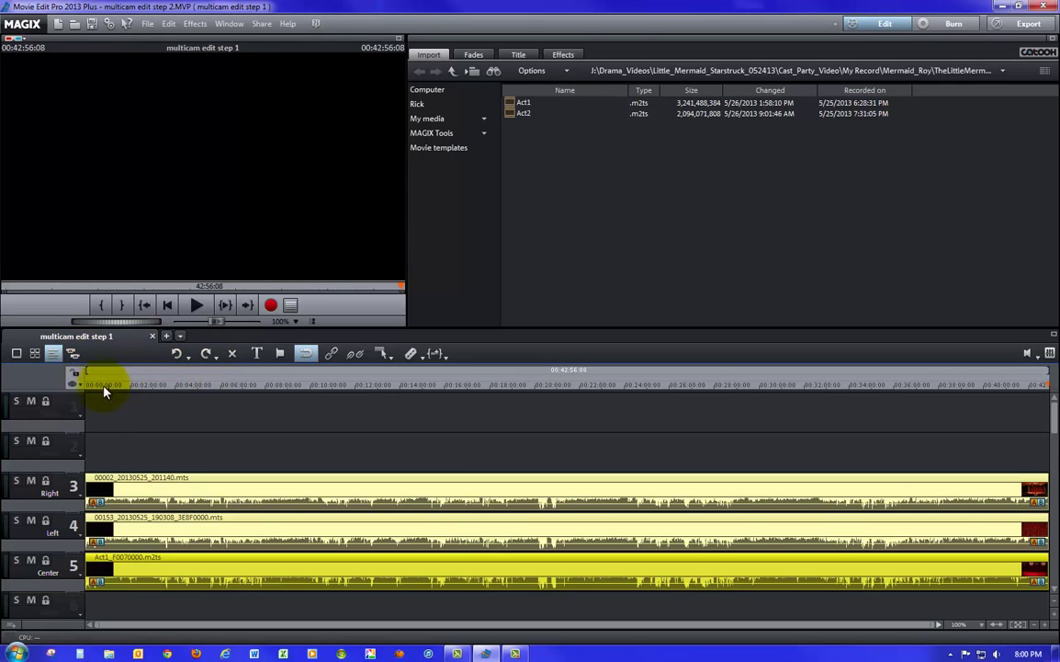
left_click(97, 384)
left_click_drag(98, 384, 190, 385)
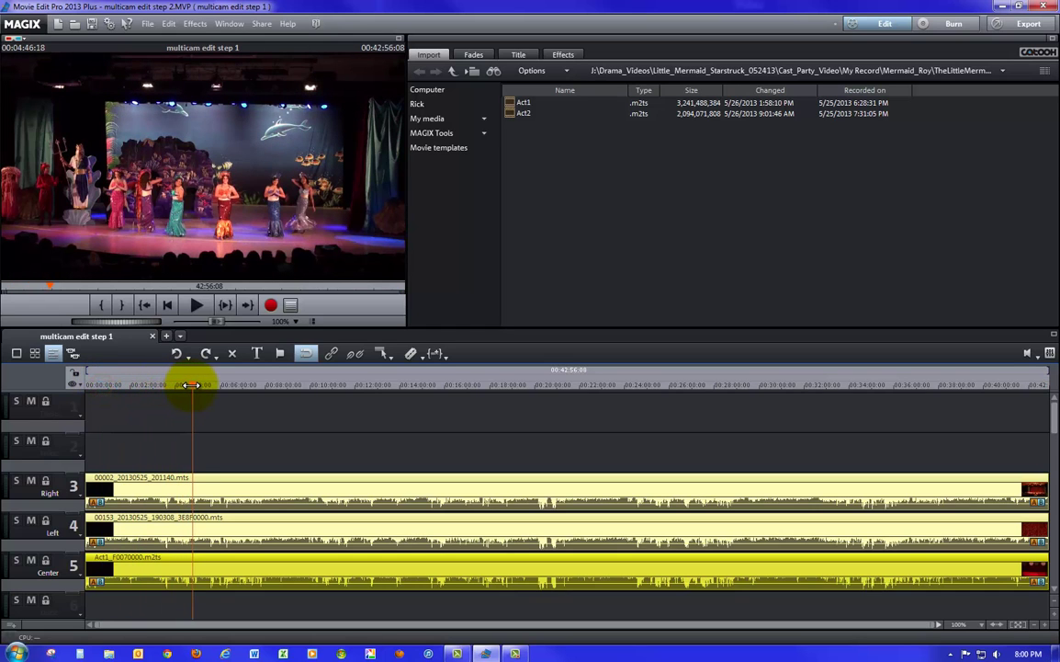
left_click(74, 355)
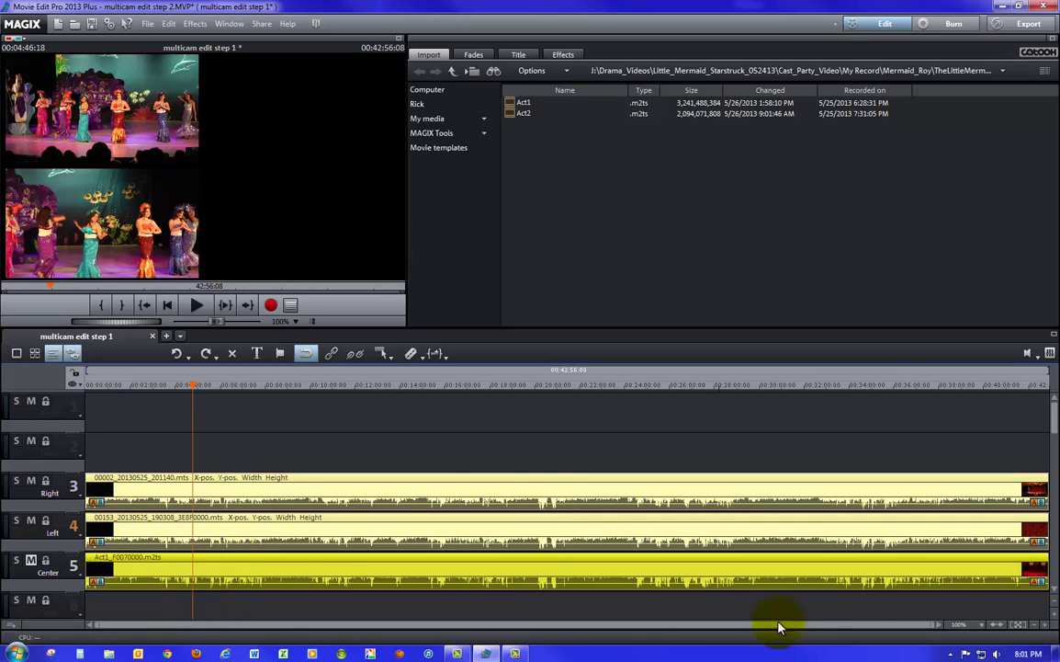
Examine the ends of the multicam source tracks around 00:42:25:27, including the empty area beyond the clips.
left_click_drag(196, 387, 1035, 371)
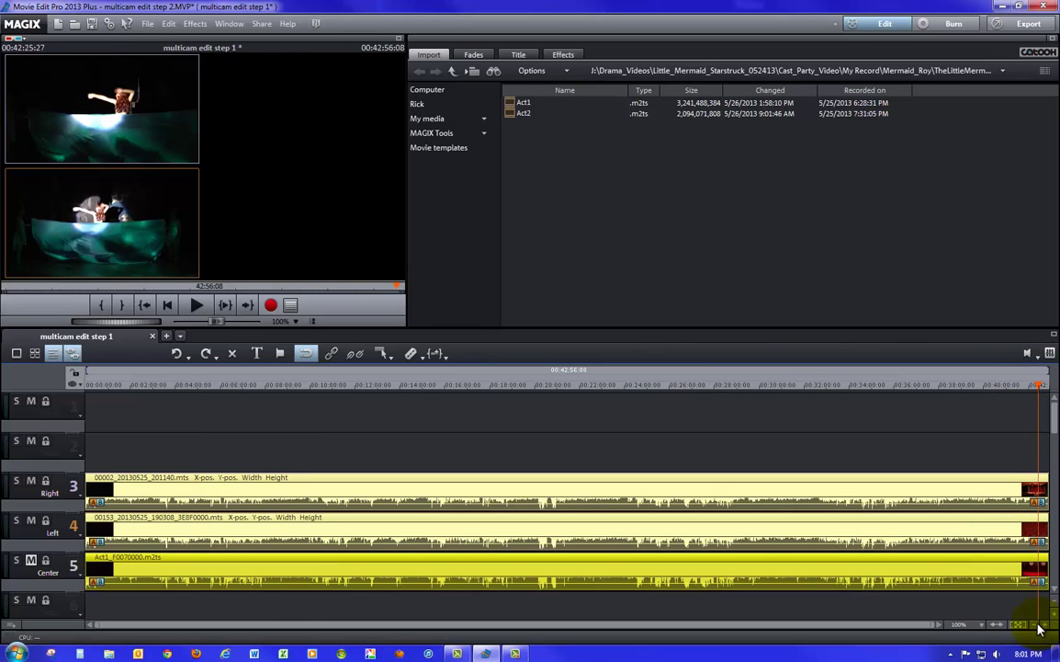
left_click(1040, 625)
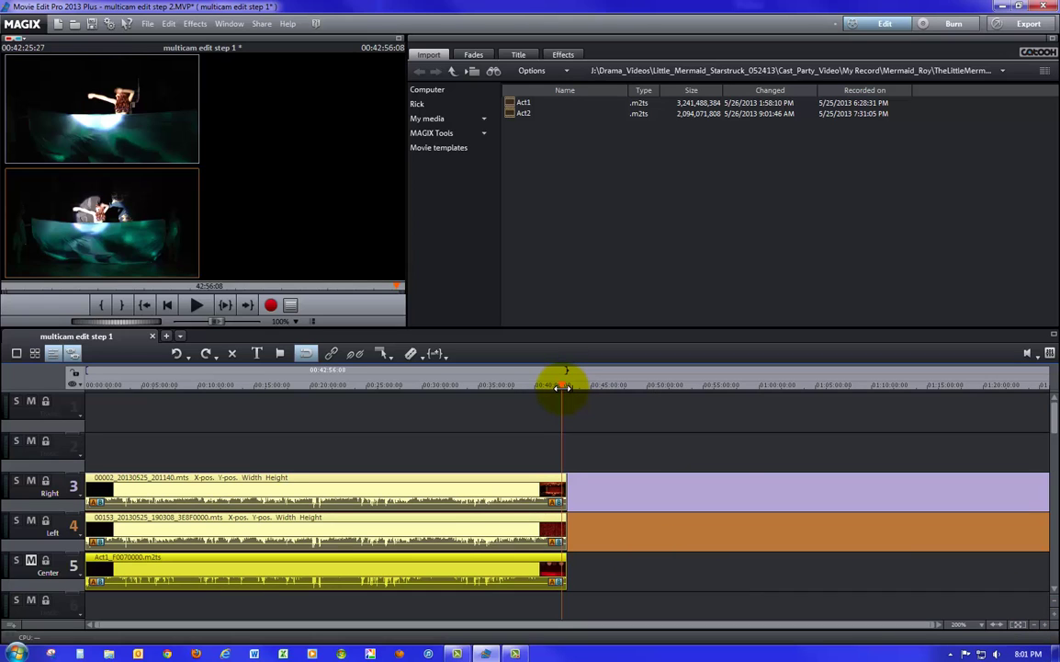
left_click(997, 624)
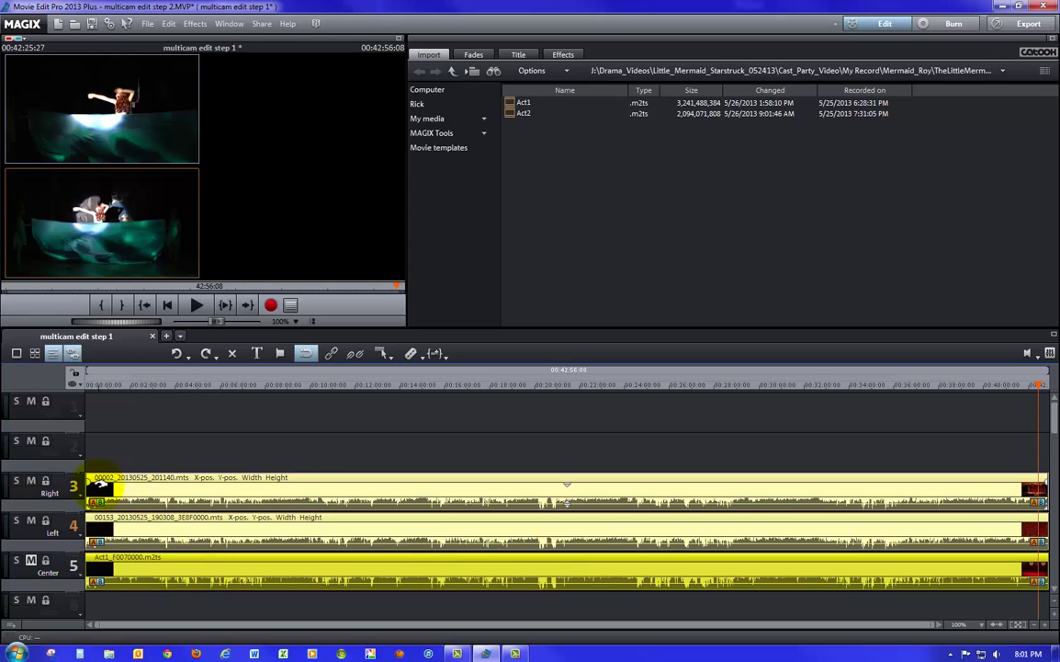
Inspect the multicam source and master audio options of the Right, Left and Center tracks, and unmute the Center track.
right_click(64, 488)
mouse_move(92, 491)
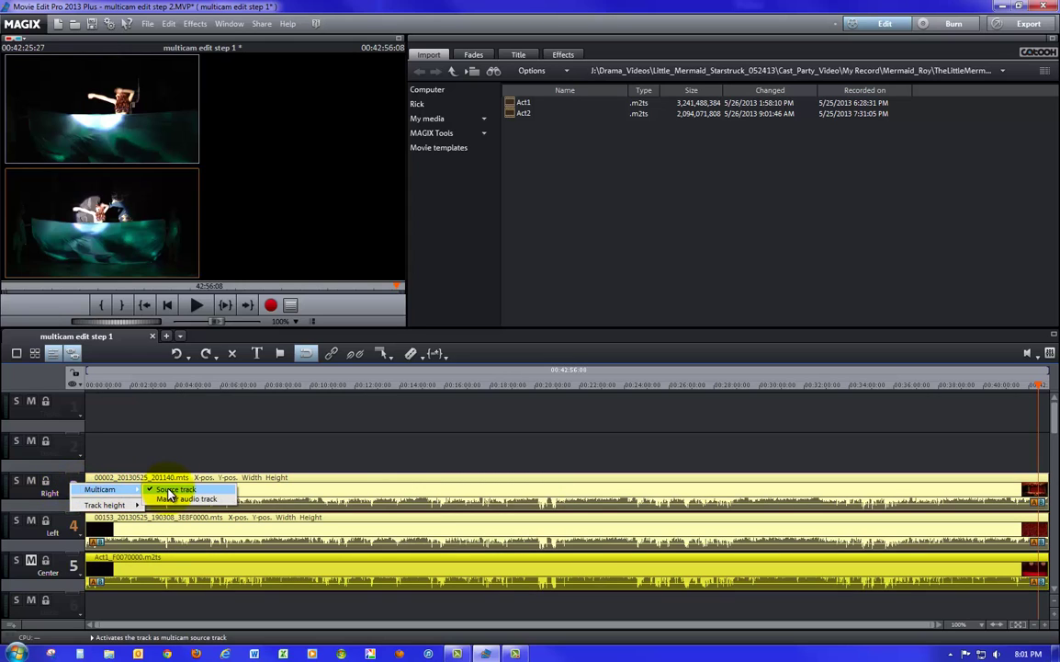
right_click(65, 522)
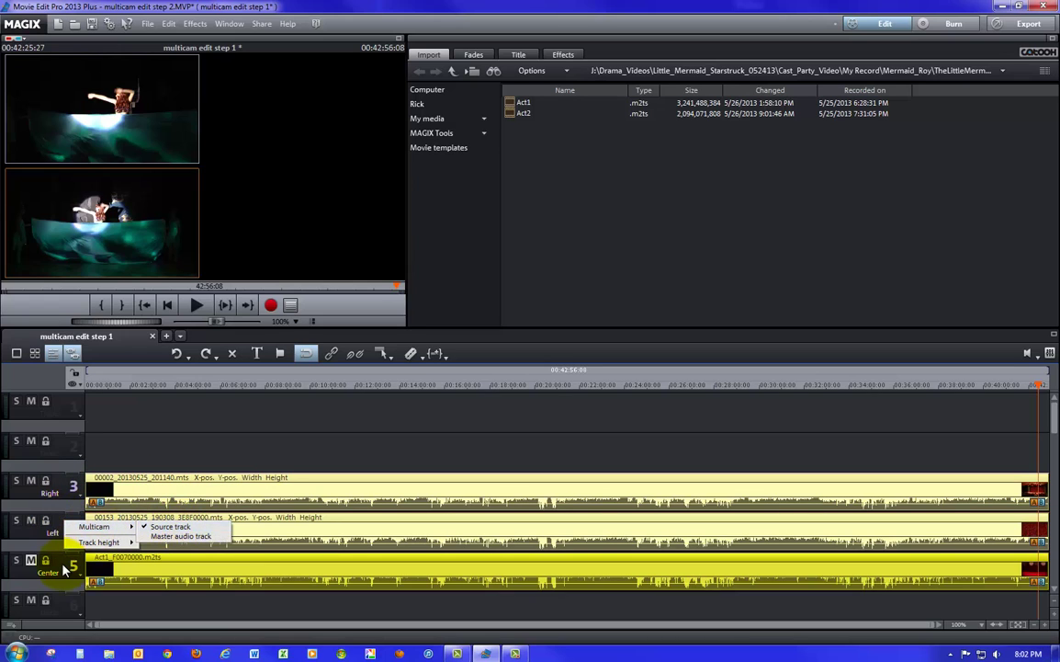
right_click(66, 563)
mouse_move(110, 566)
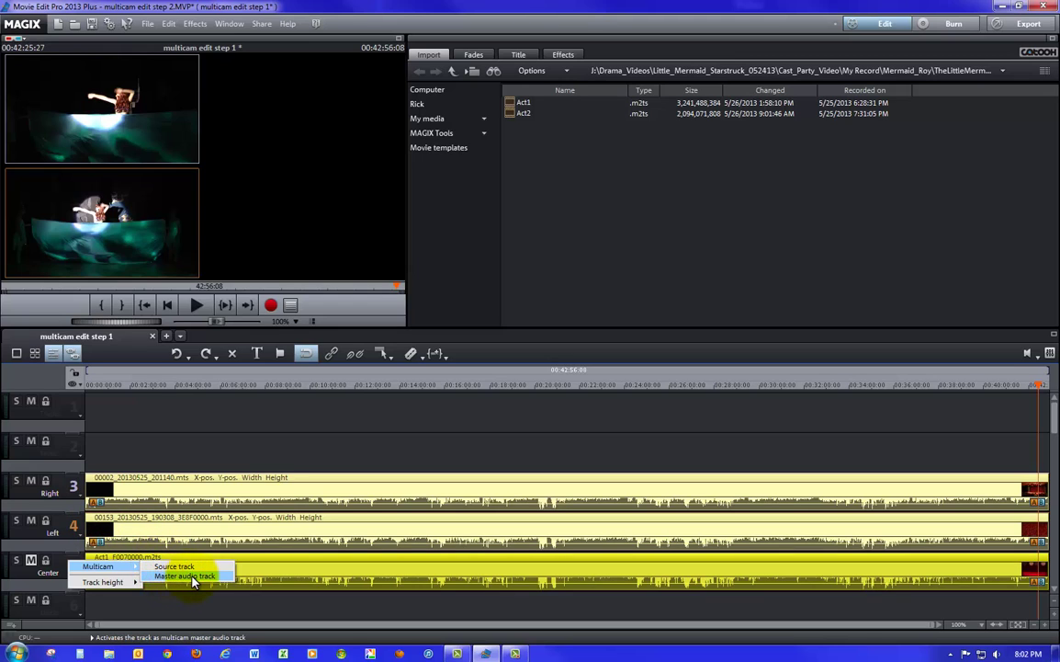
left_click(33, 562)
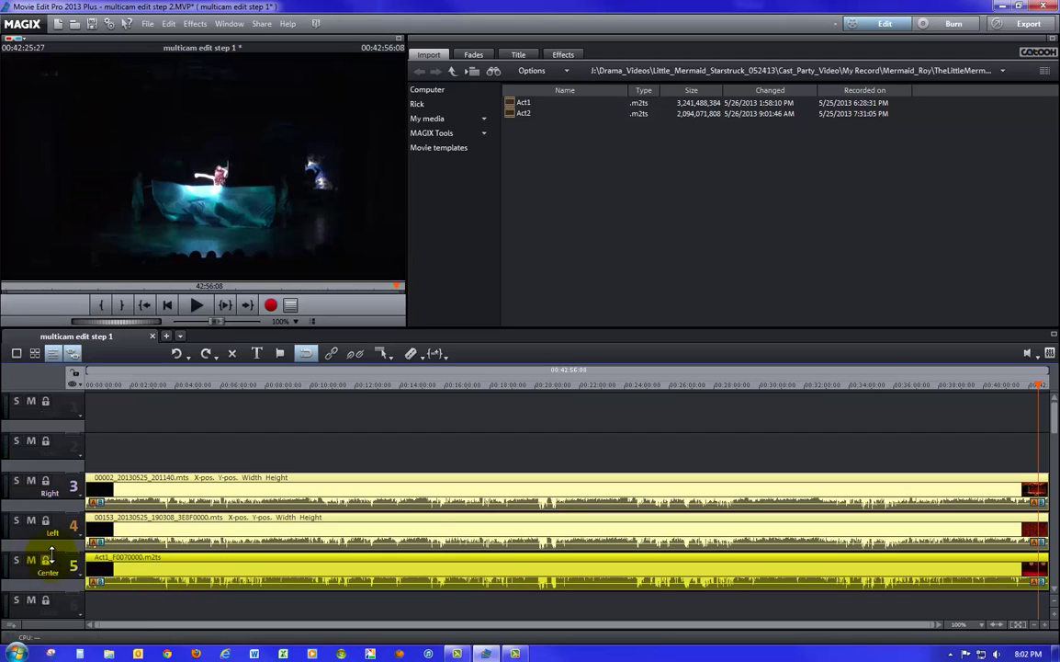
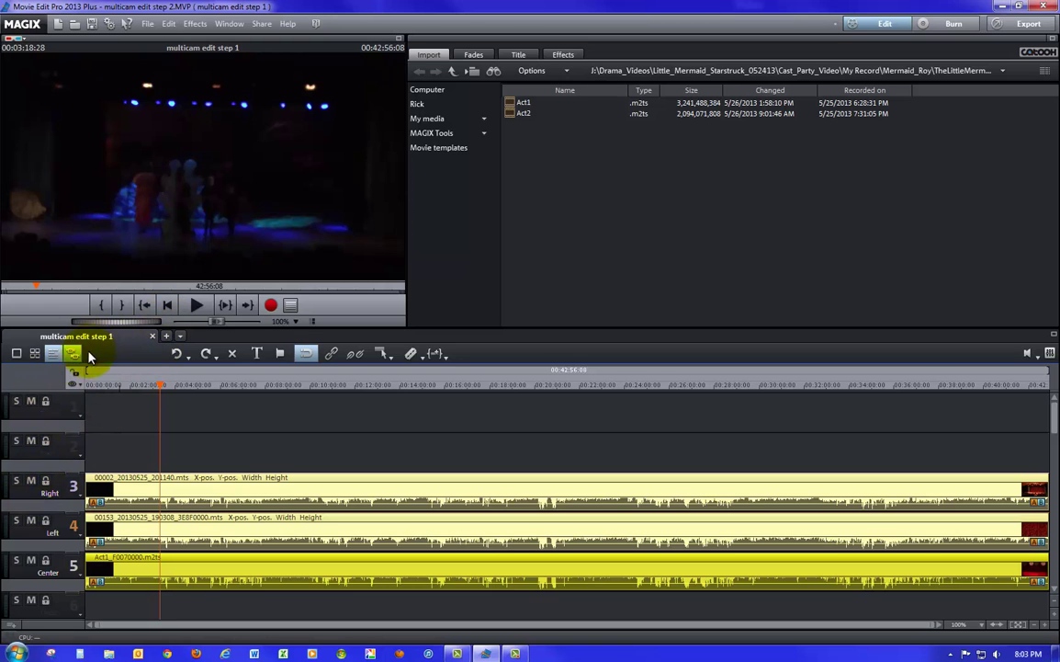
Move the playhead to 00:01:20:27 and turn Multicam mode back on with the Center track muted.
left_click_drag(159, 387, 115, 386)
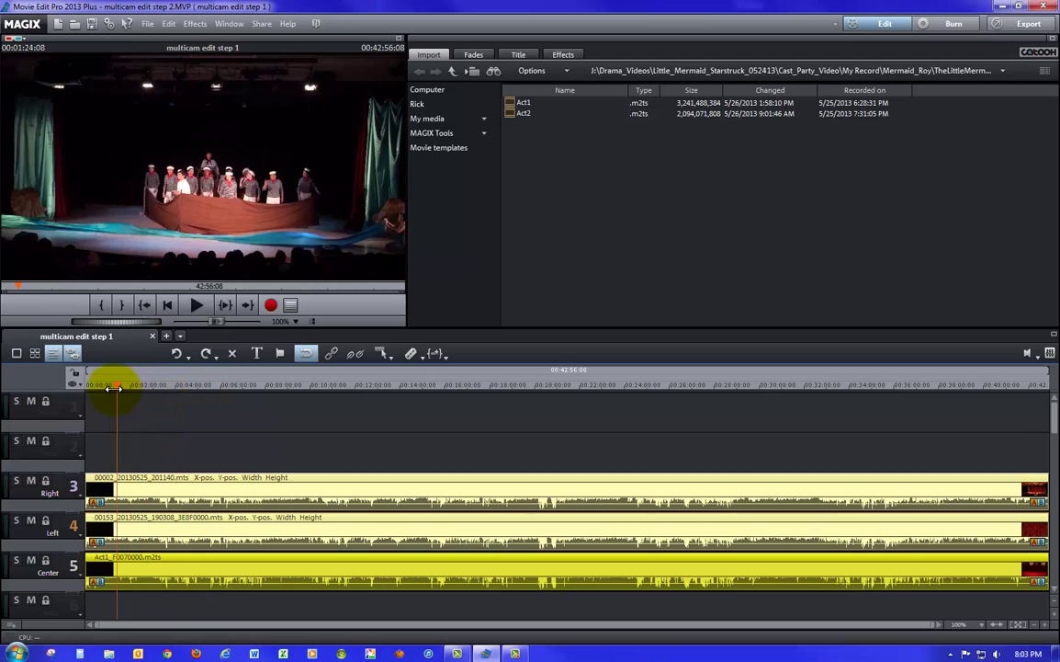
left_click(73, 355)
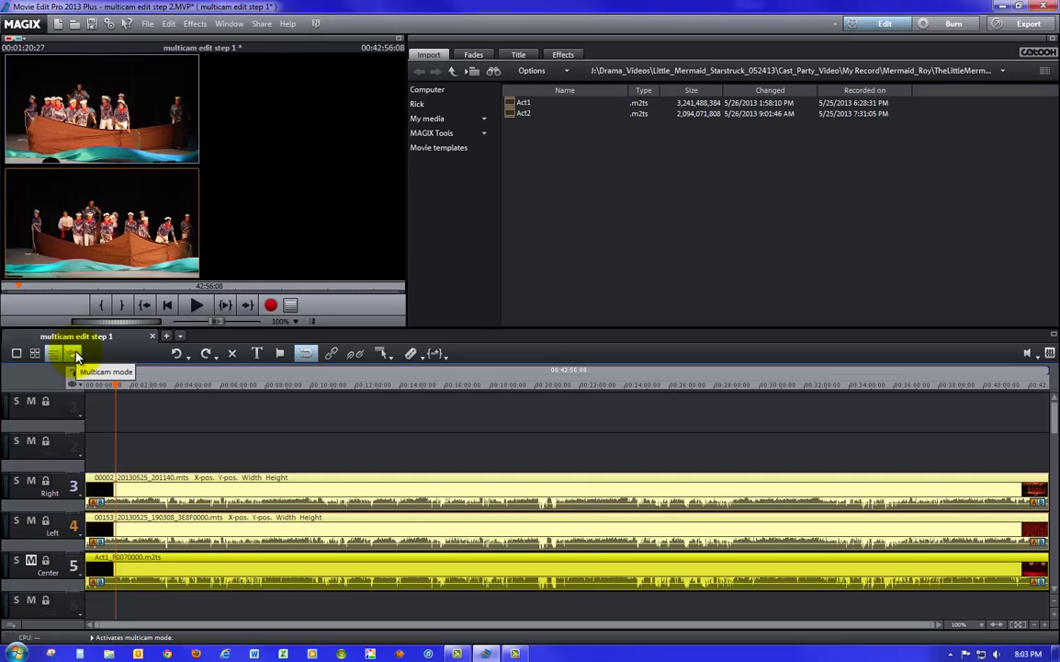
left_click(75, 353)
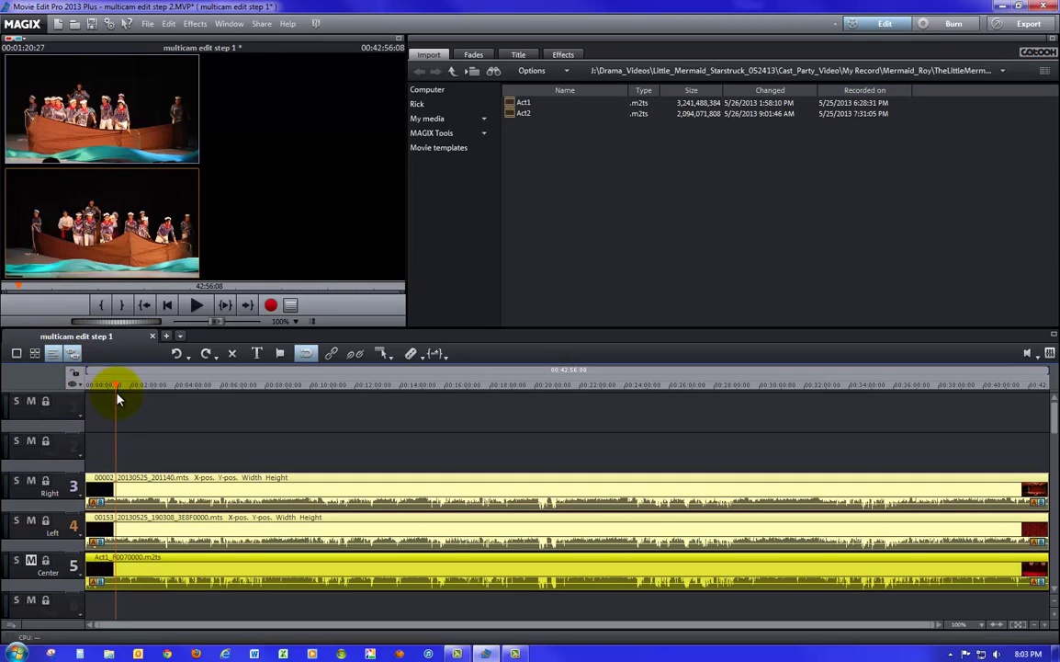
left_click(74, 353)
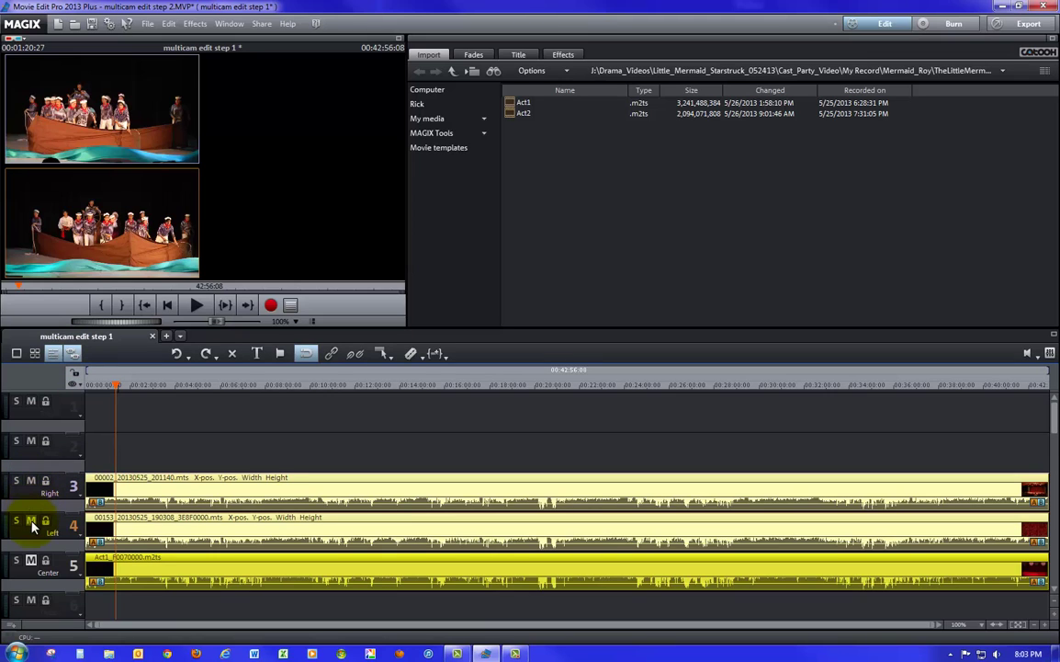
left_click(76, 357)
left_click(112, 385)
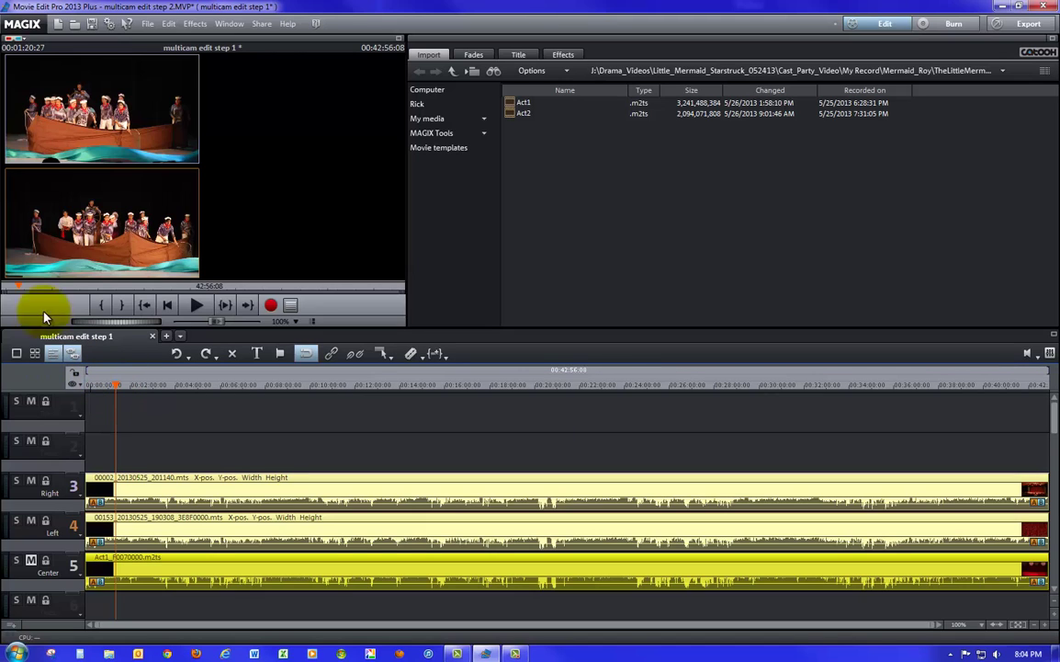
Return the playhead to 00:00:00:00 and choose the Right camera as the opening multicam shot.
left_click_drag(116, 384, 74, 384)
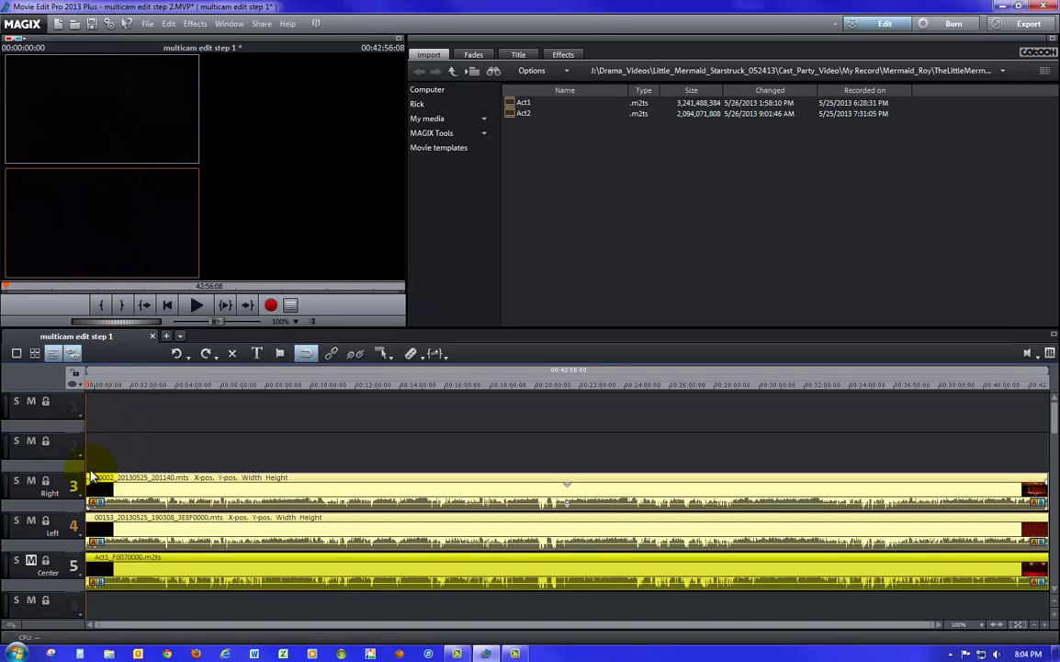
left_click(118, 103)
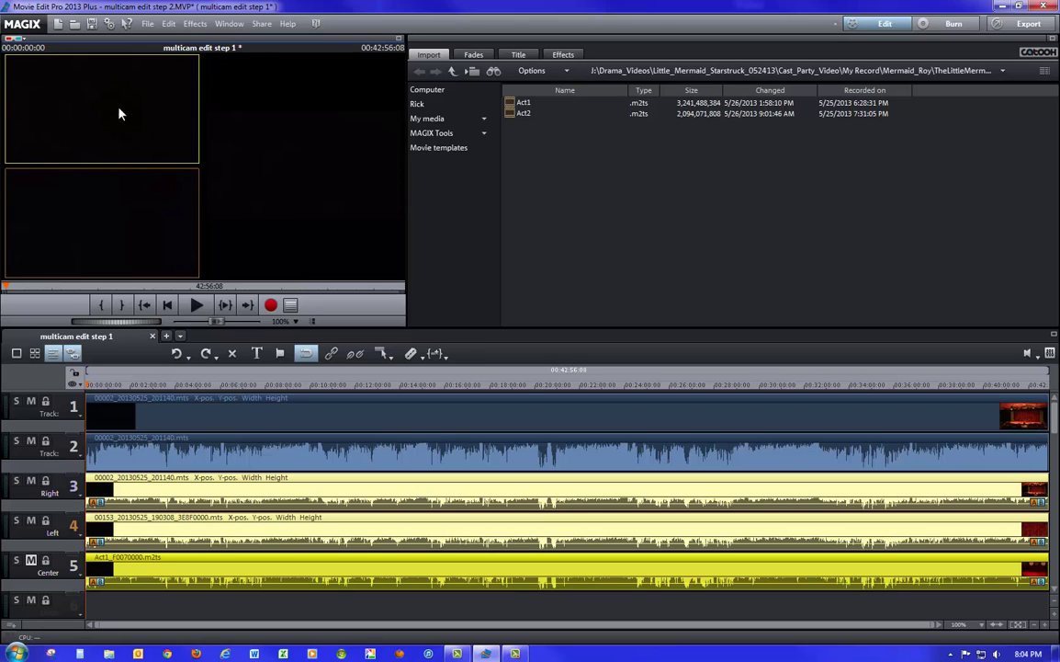
mouse_move(202, 393)
left_mouse_down()
mouse_move(114, 407)
mouse_move(687, 410)
mouse_move(603, 424)
mouse_move(147, 433)
mouse_move(303, 433)
mouse_move(166, 444)
mouse_move(492, 458)
left_mouse_up()
Play from 00:00:00:00 and cut live to the Left camera, returning to the Right camera just after 00:00:27:03.
left_click(194, 309)
left_click(196, 306)
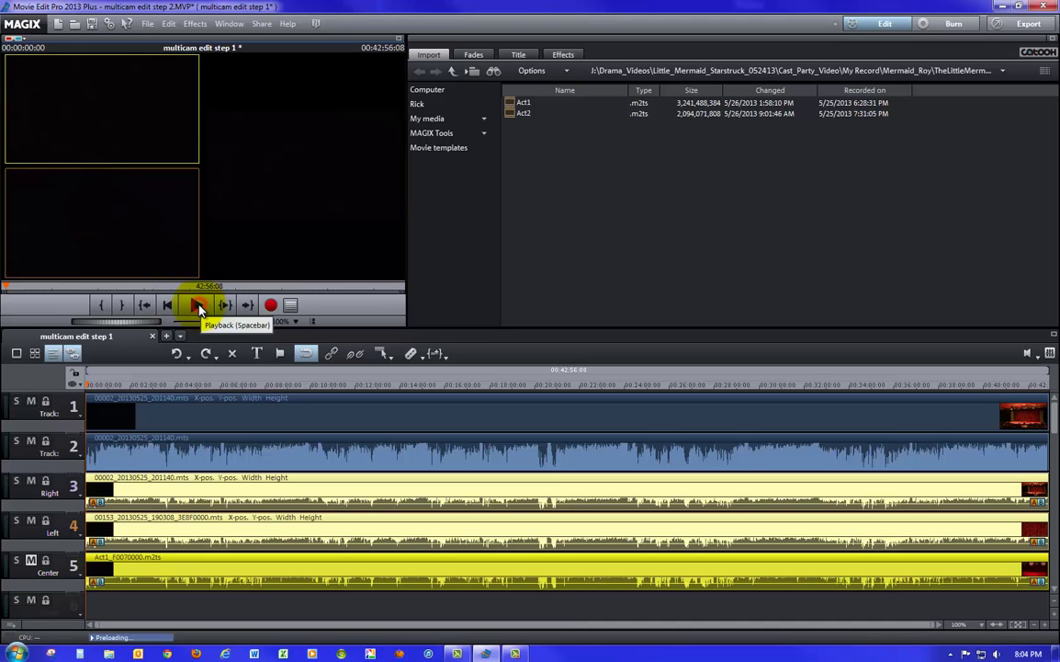
left_click(177, 406)
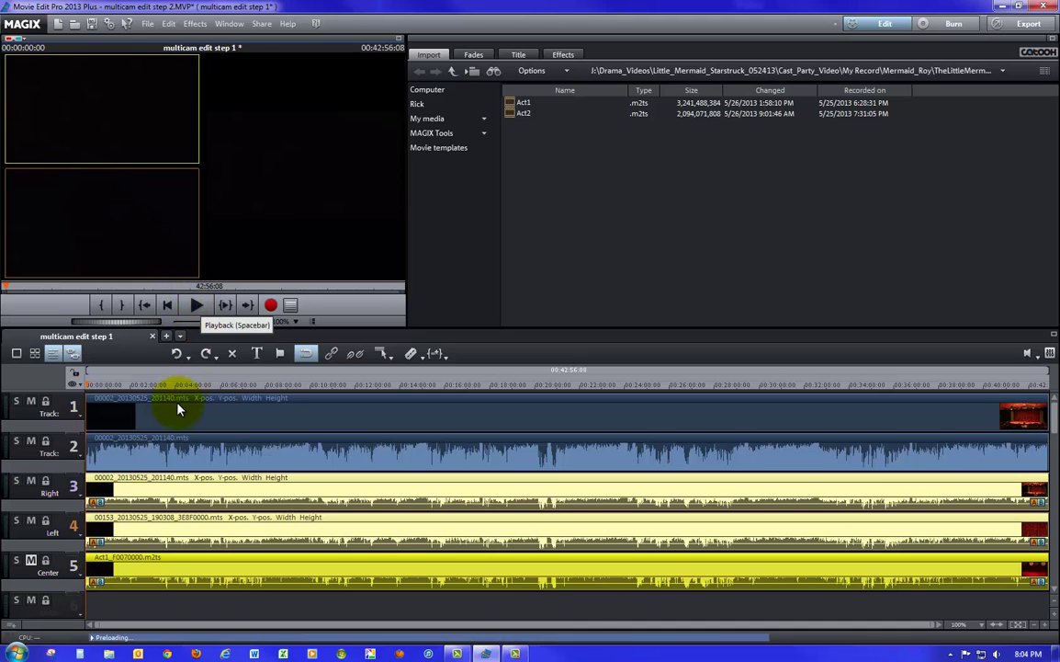
left_click(148, 449)
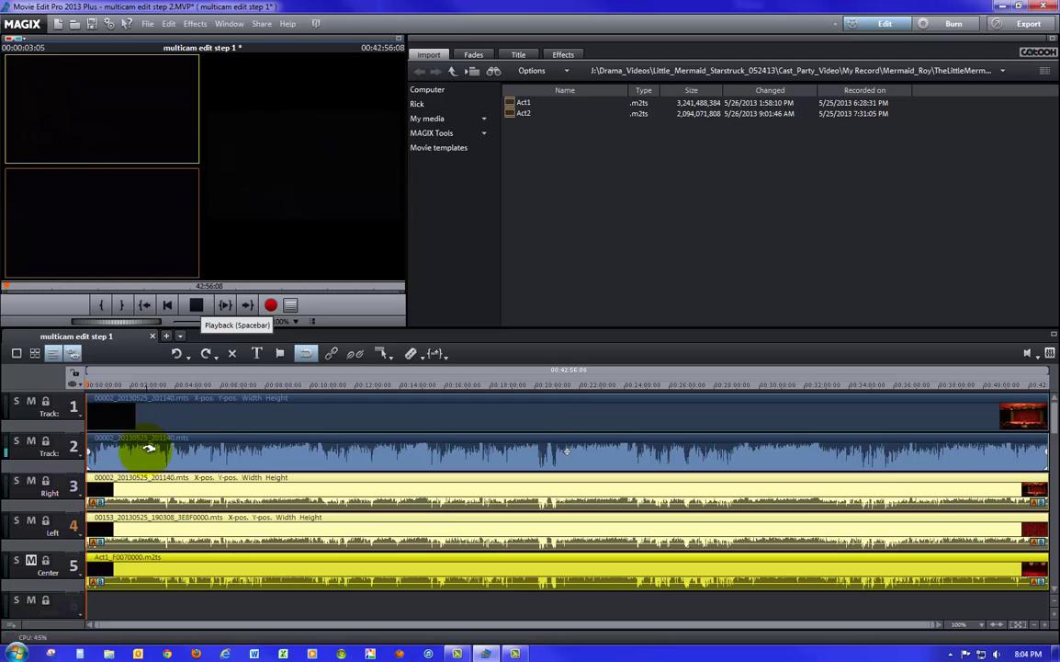
left_click_drag(148, 449, 131, 107)
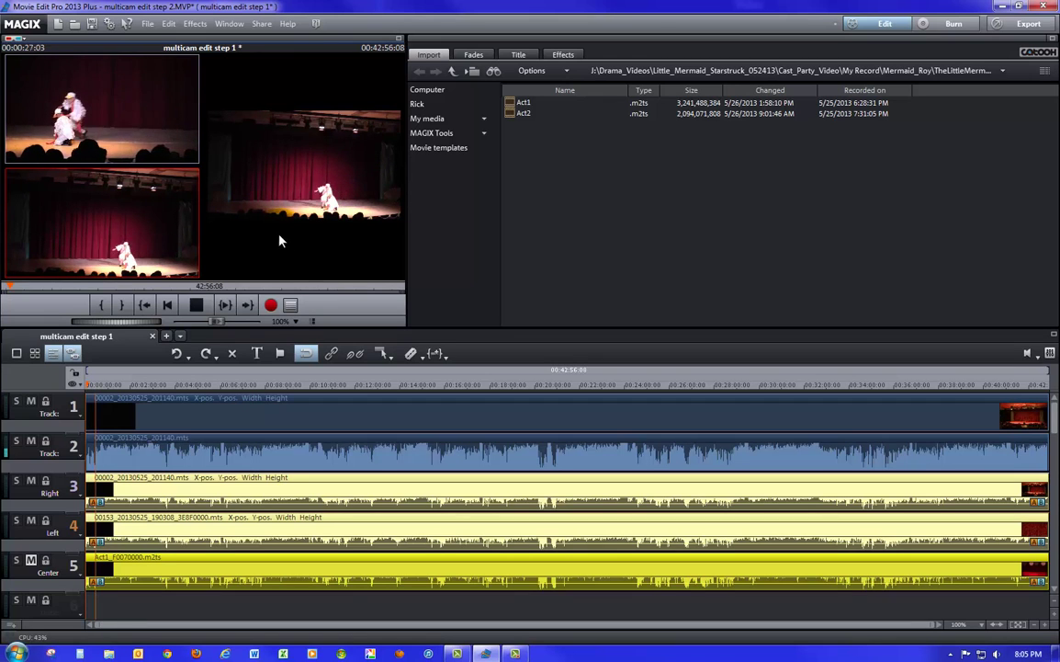
left_click(120, 122)
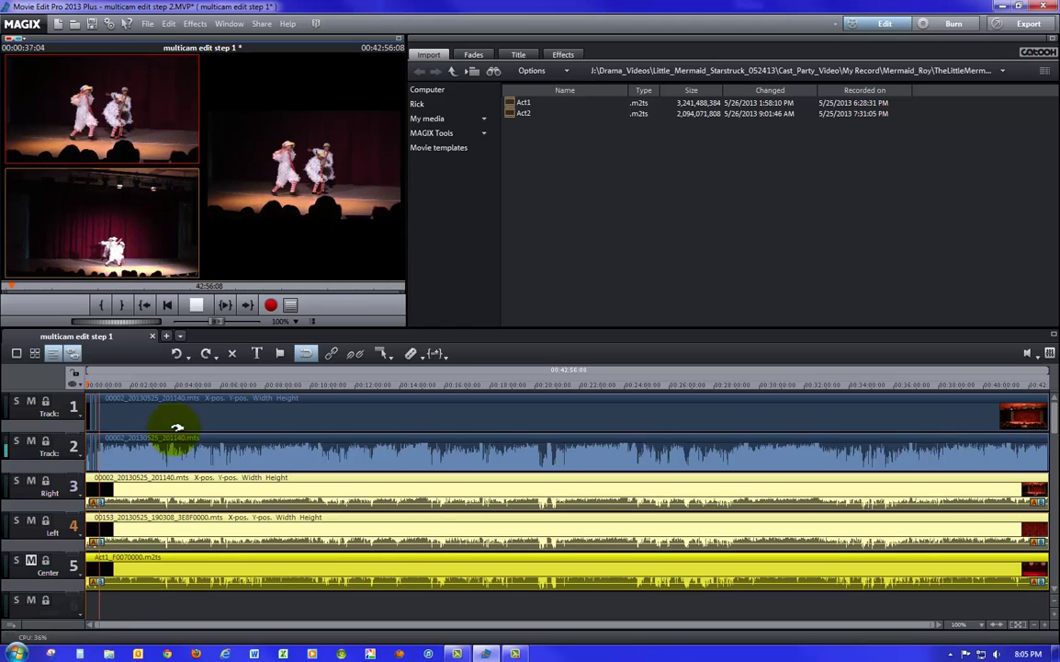
Keep playing, cut live to the Left camera around 00:00:59, return to the Right camera around 00:01:03, and stop at 00:01:23:11.
left_click(96, 418)
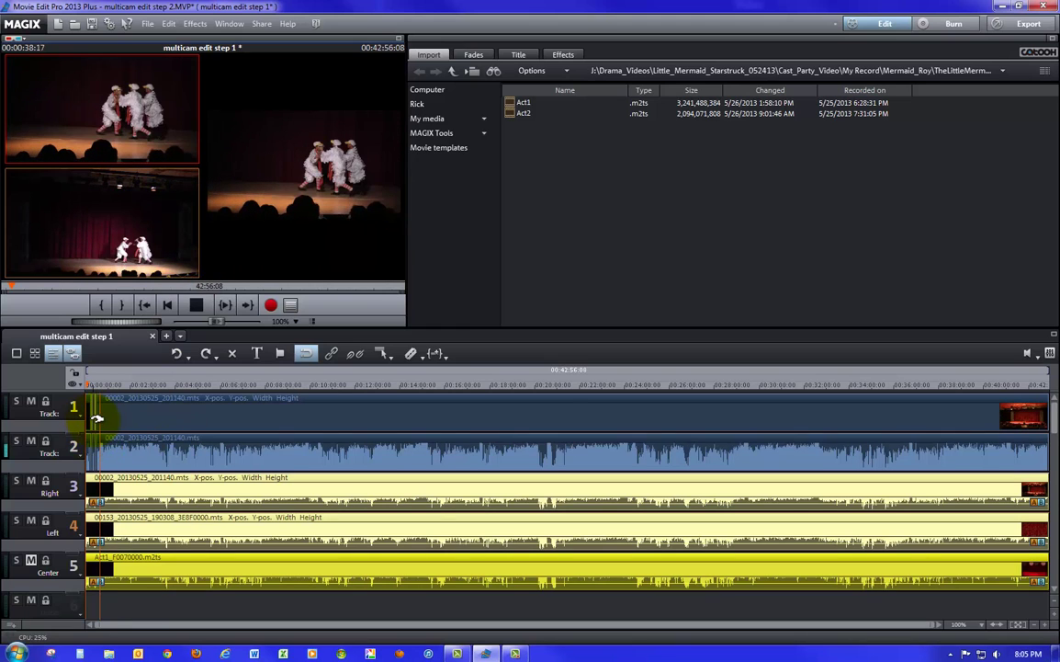
mouse_move(96, 418)
left_mouse_down()
mouse_move(190, 437)
mouse_move(124, 425)
mouse_move(158, 420)
left_mouse_up()
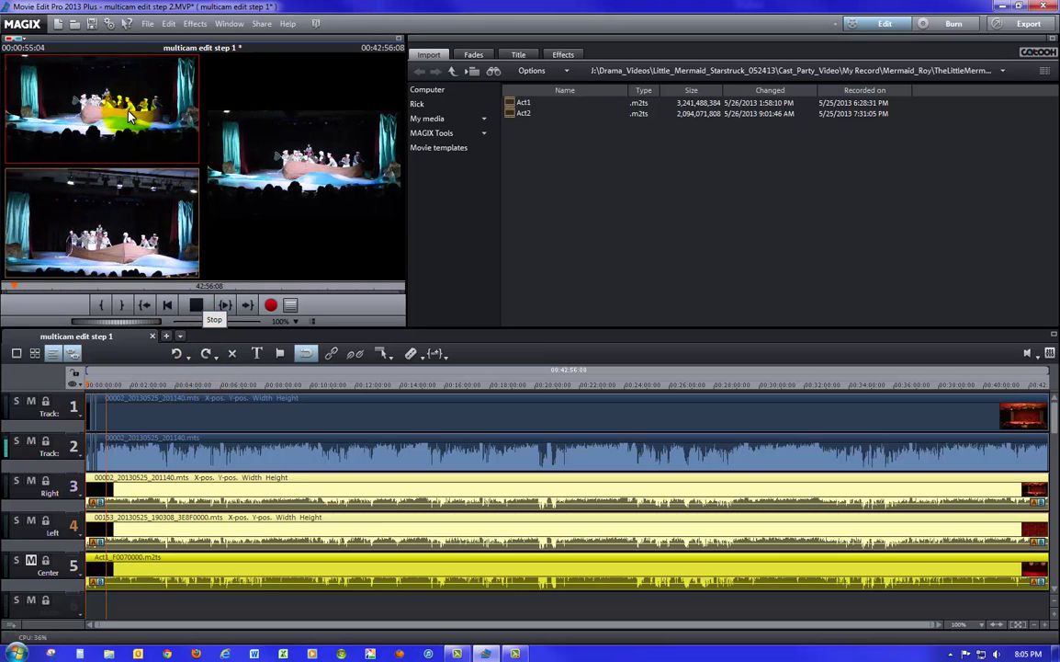
left_click(129, 253)
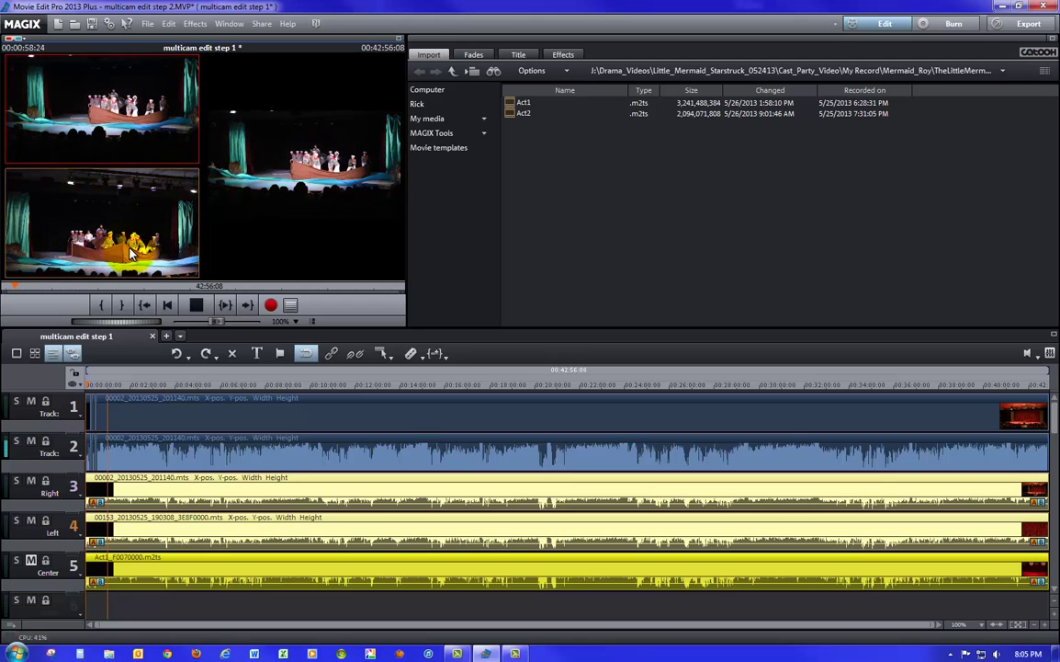
left_click(129, 253)
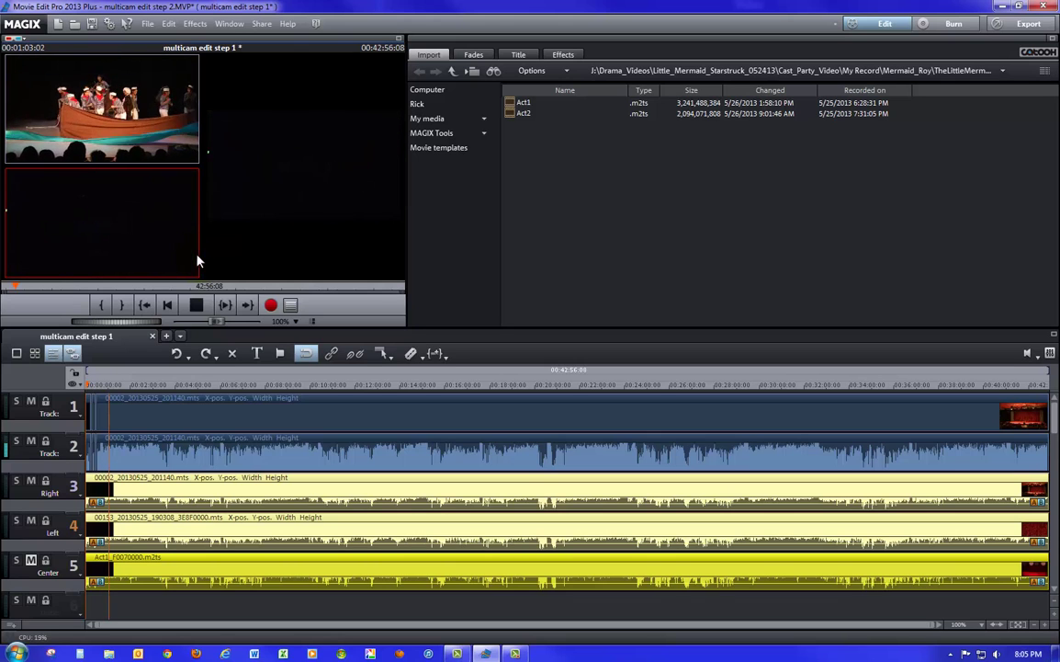
left_click(117, 138)
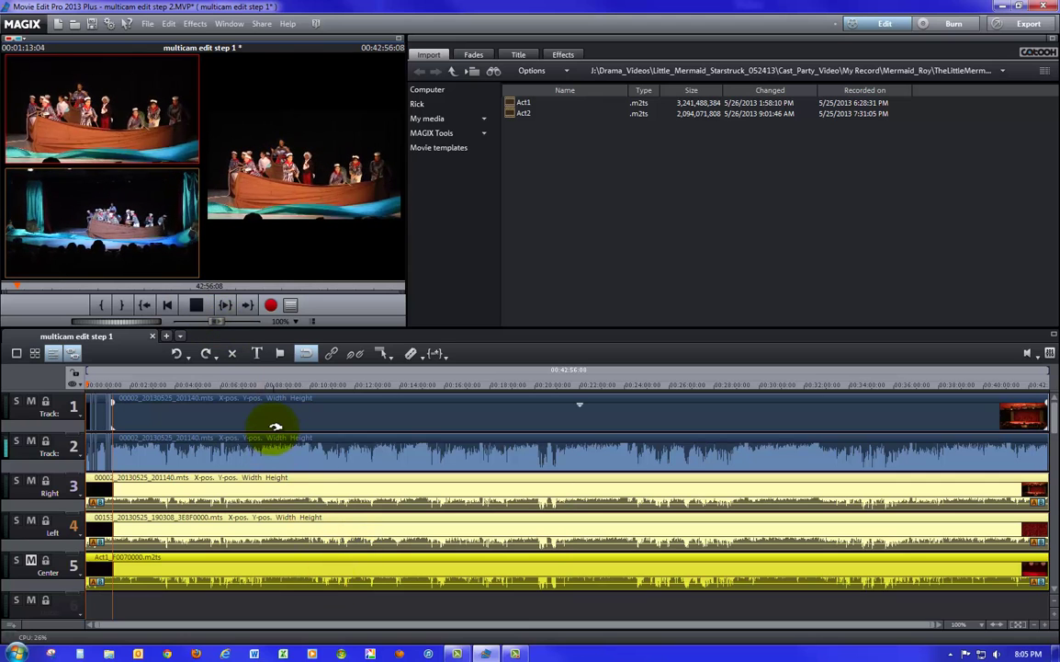
left_click(196, 304)
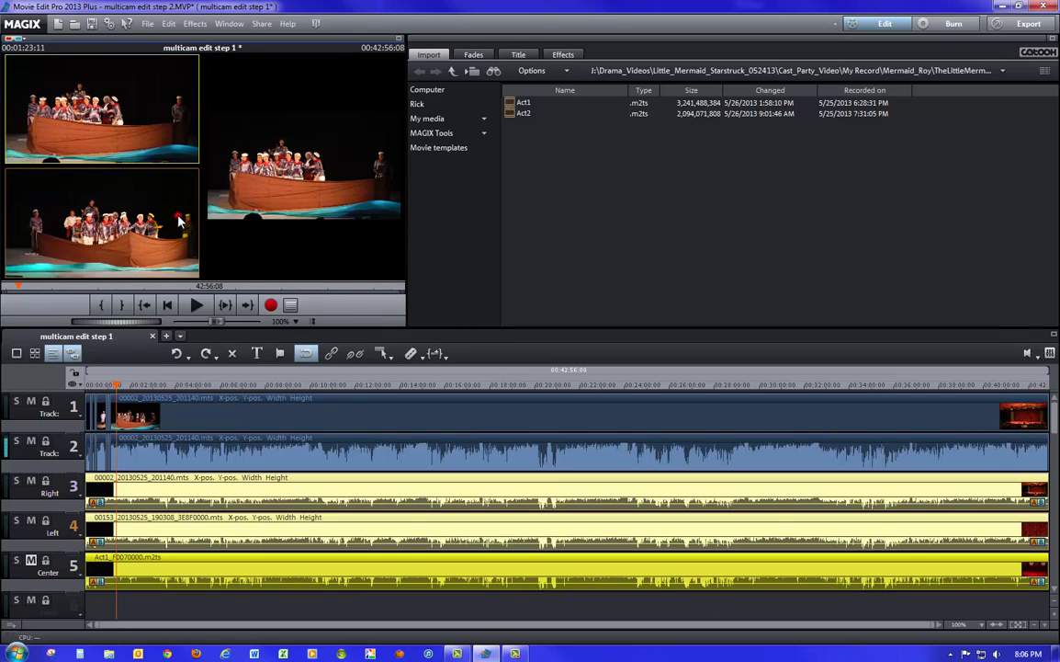
With playback stopped, cut to the Left camera at 00:01:23:11 and back to the Right camera at 00:01:37:28.
left_click(180, 222)
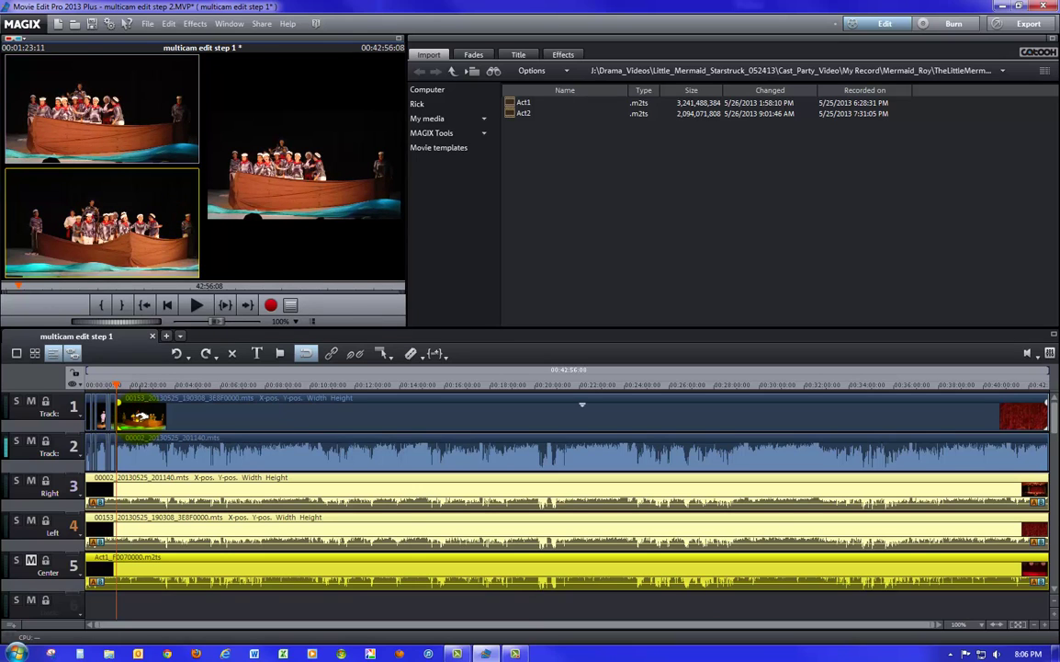
left_click(170, 326)
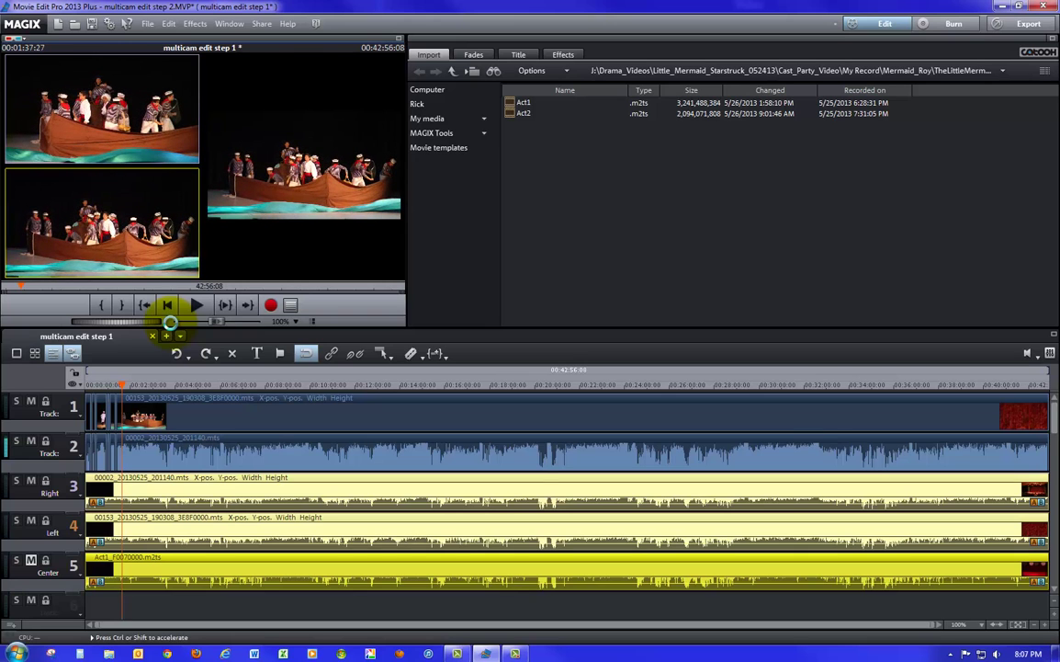
left_click_drag(170, 323, 172, 329)
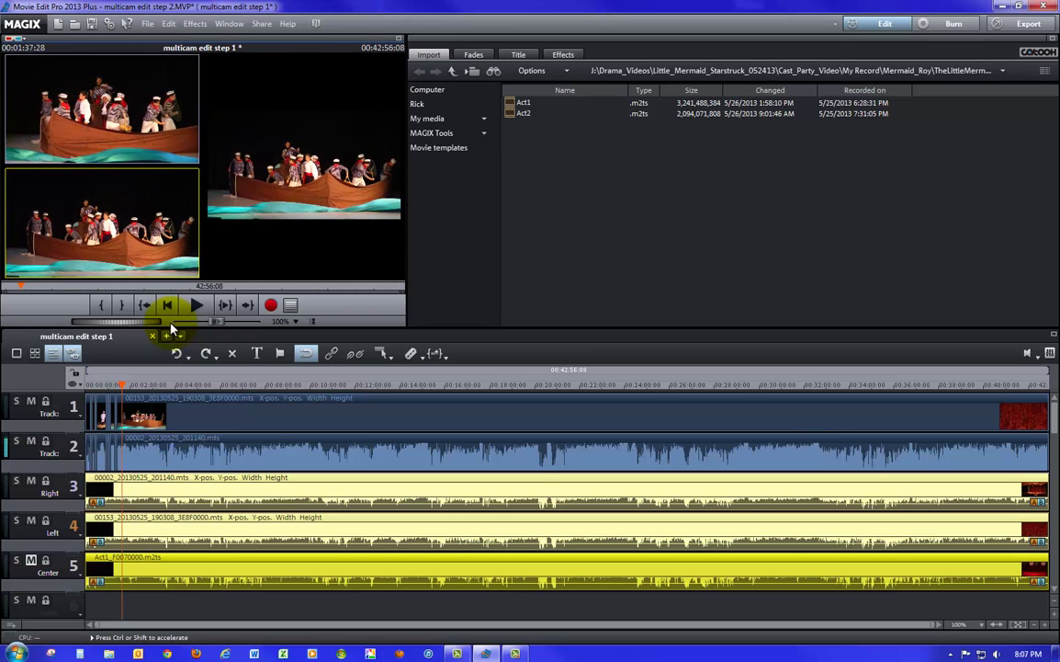
left_click(130, 140)
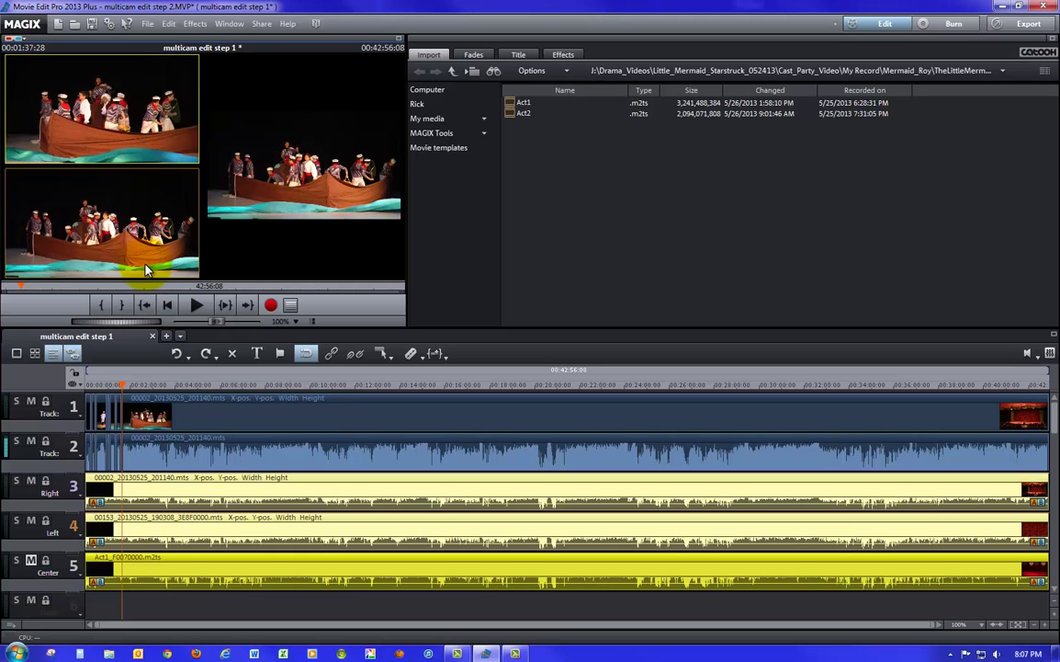
Resume playback from 00:01:37:28, cut live to the Left camera, and stop at 00:01:50:08.
left_click(197, 306)
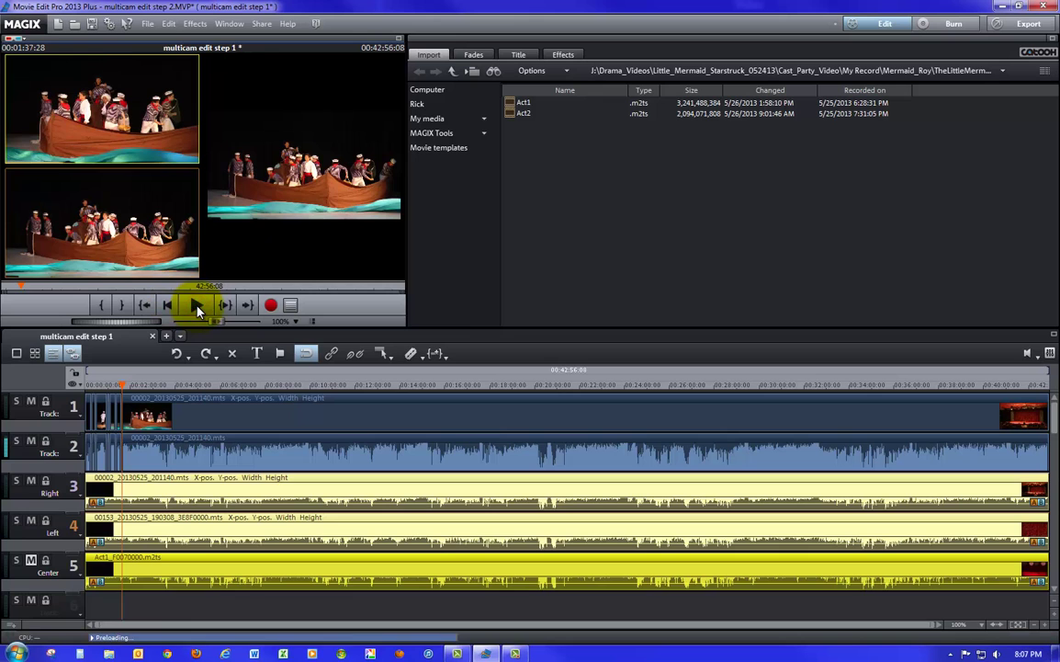
left_click(136, 235)
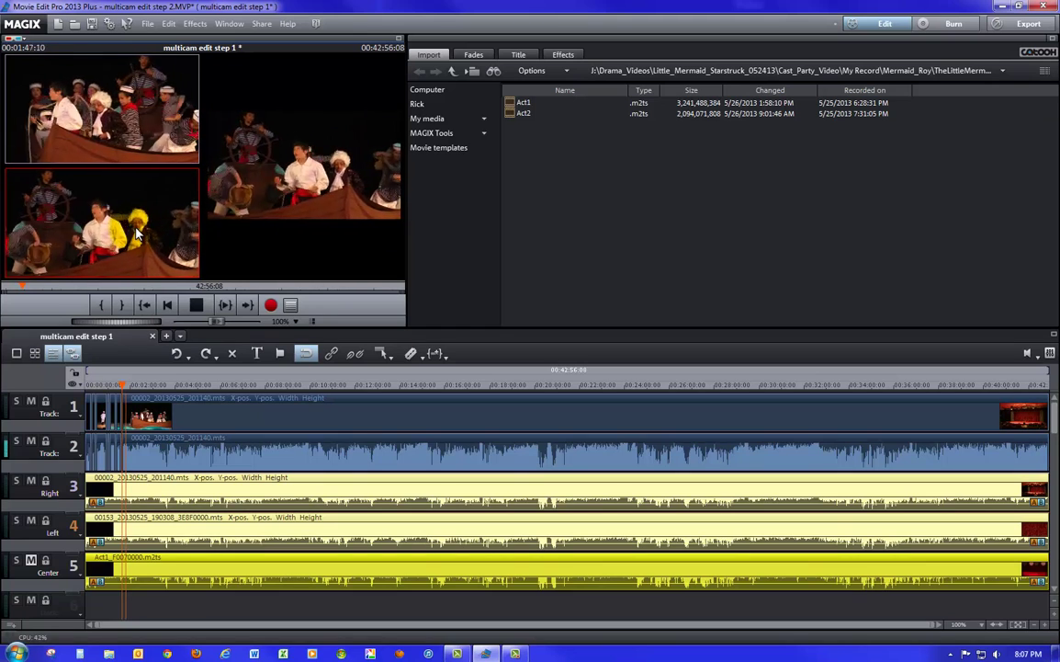
left_click(195, 304)
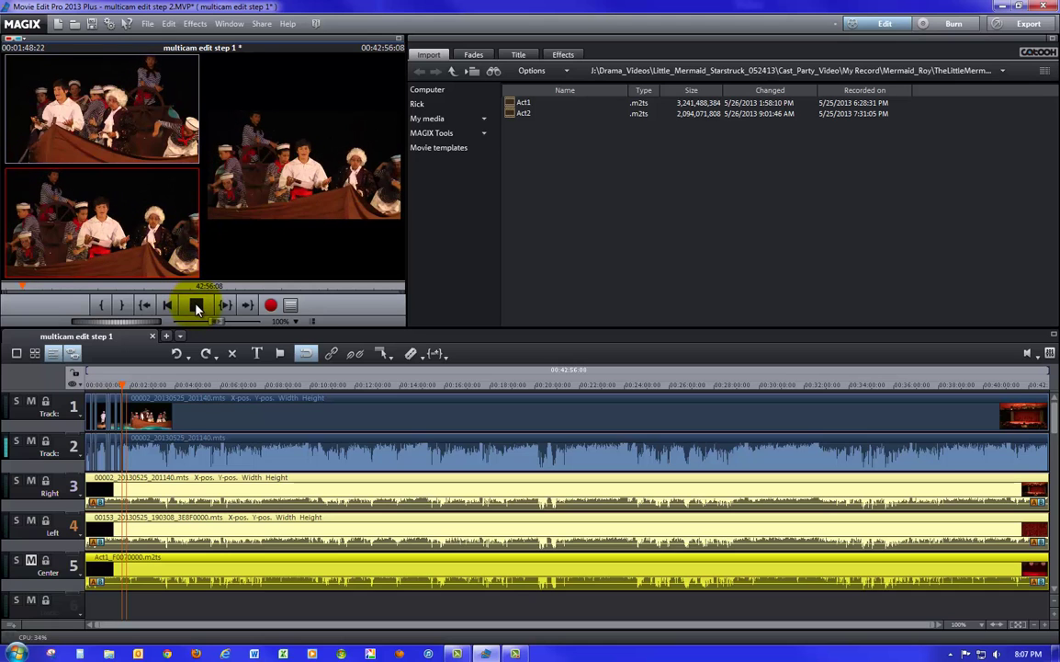
left_click(196, 306)
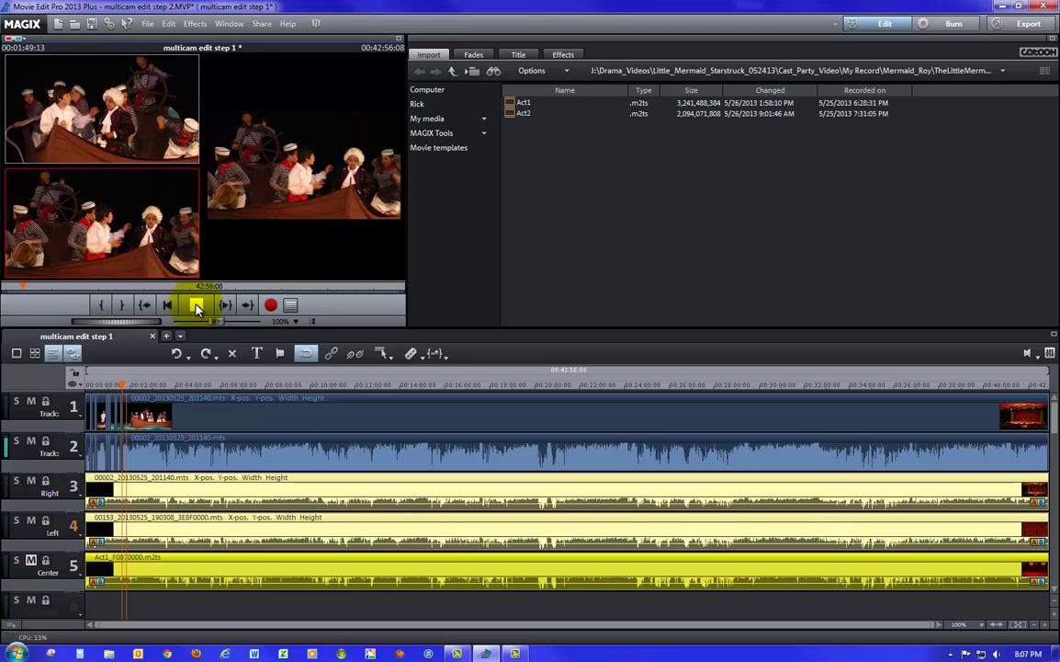
left_click(236, 355)
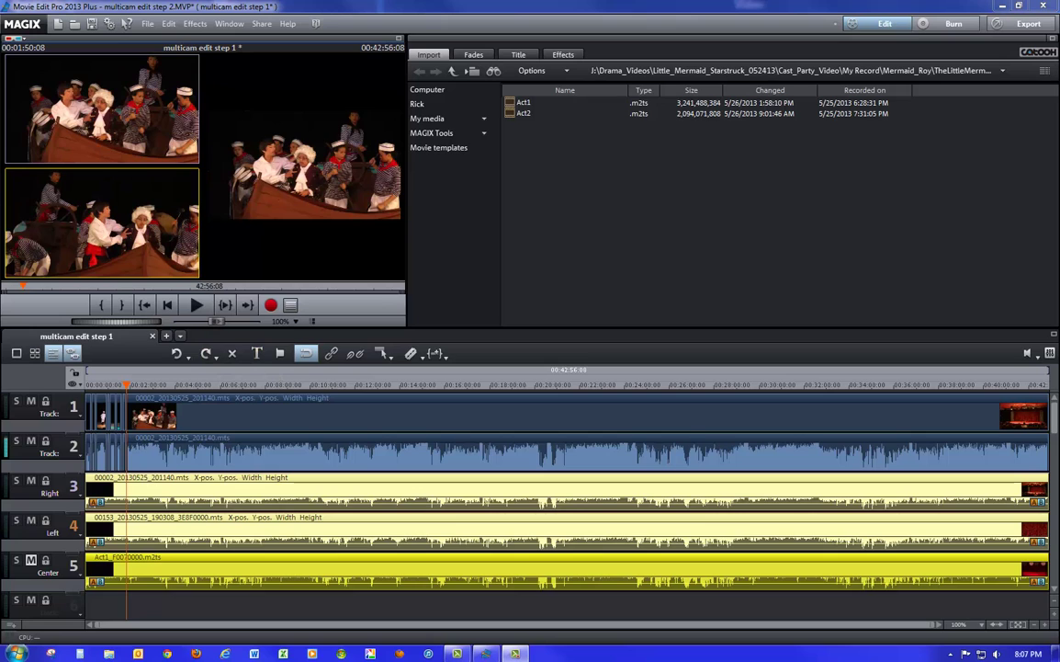
left_click(124, 409)
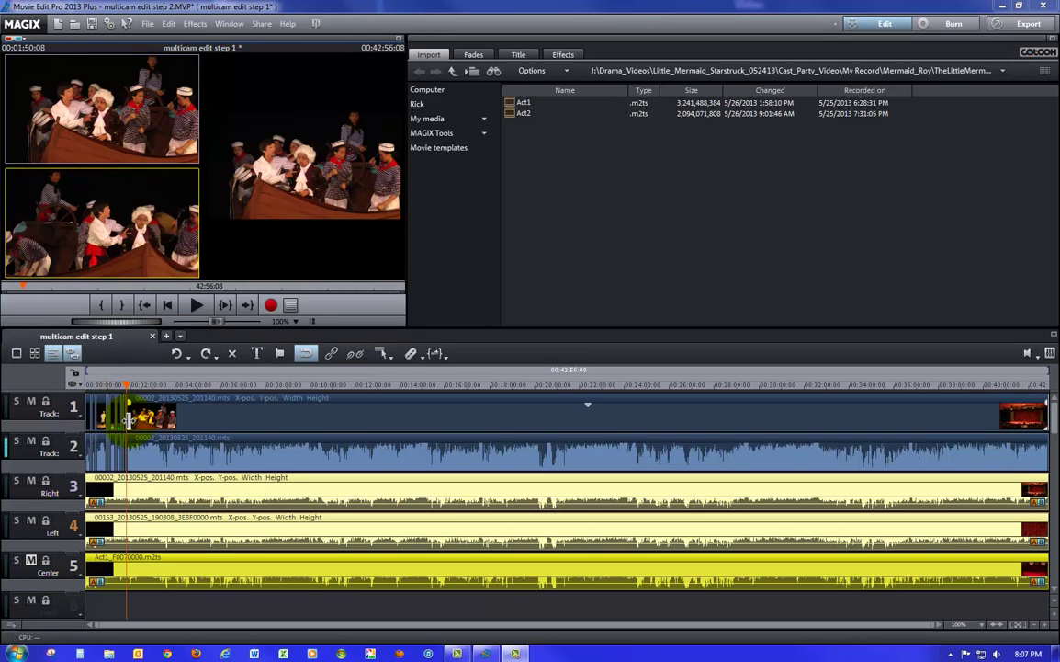
left_click_drag(129, 418, 190, 526)
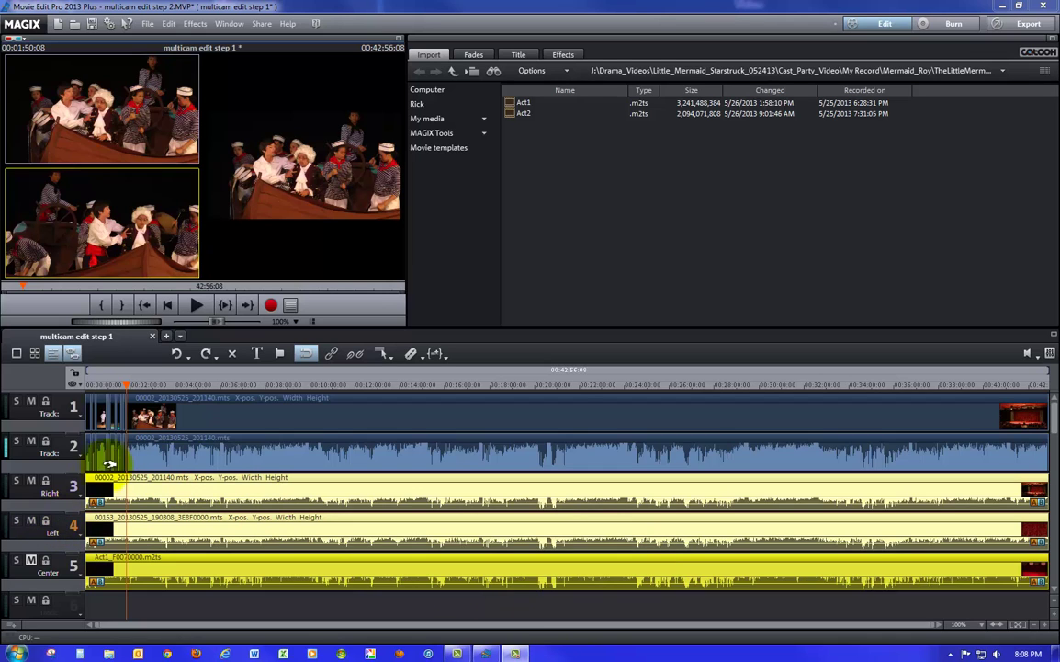
Move the playhead to 00:24:06:18 and replace the Left track with the Center track as a multicam source.
left_click_drag(129, 393, 626, 393)
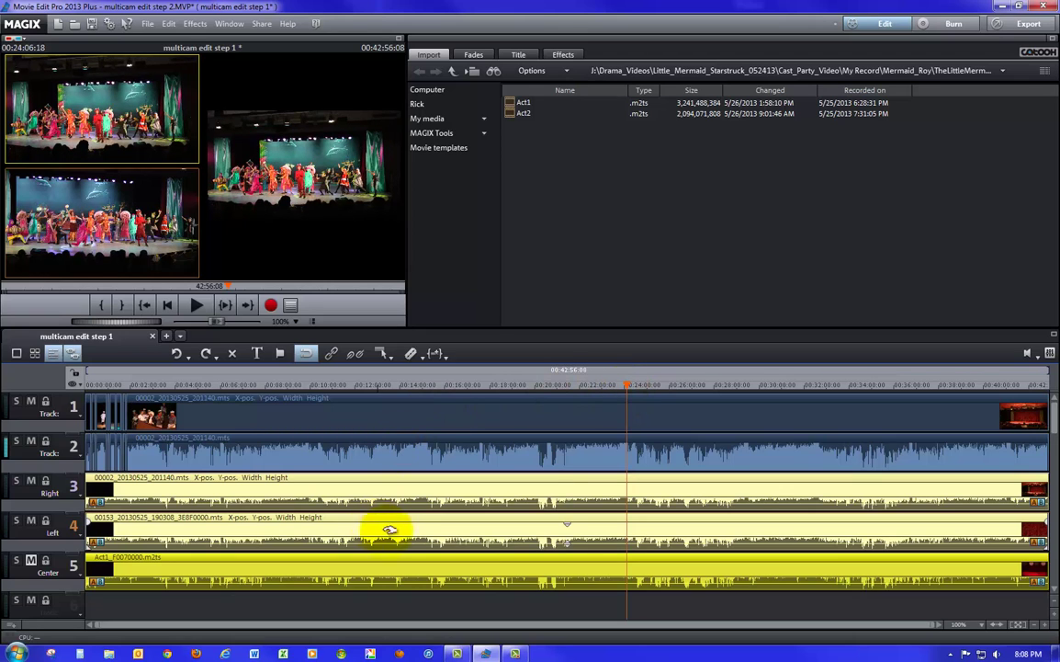
right_click(60, 525)
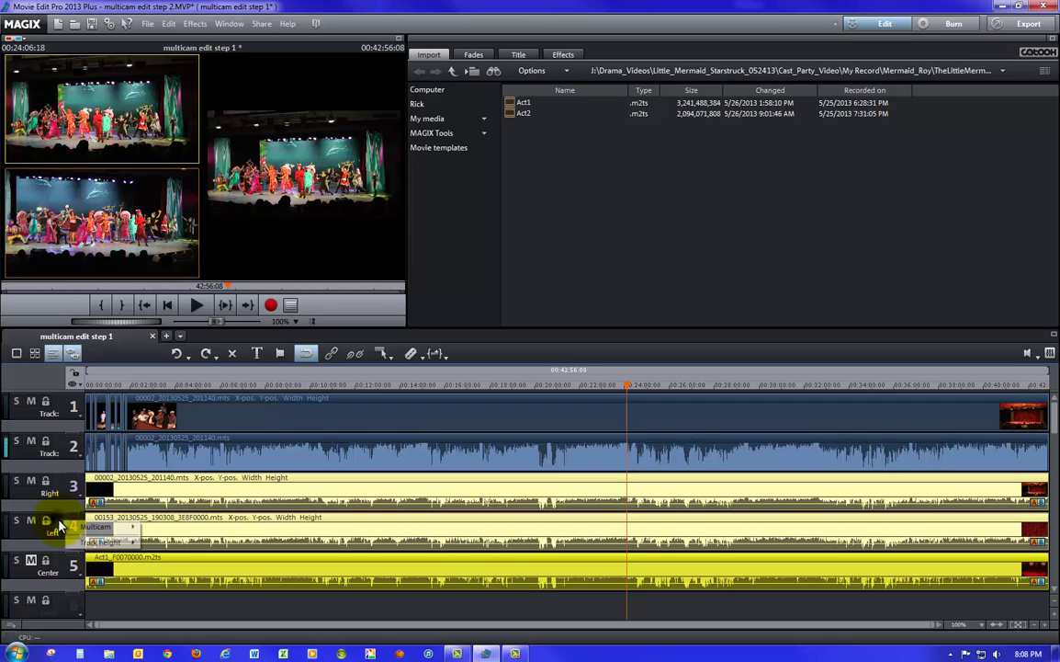
mouse_move(96, 527)
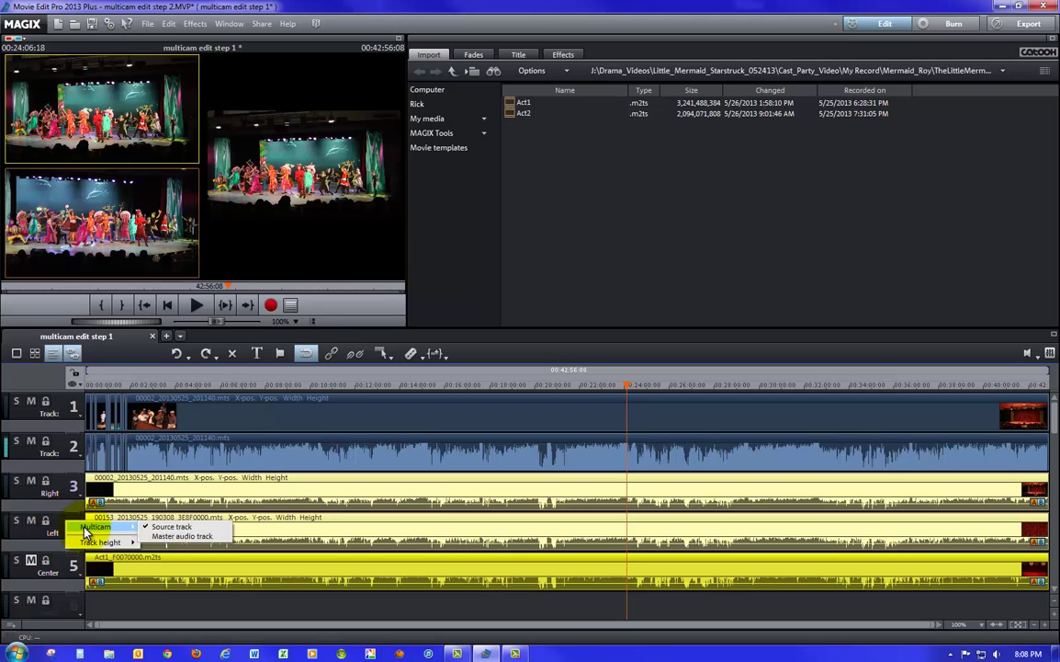
left_click(167, 527)
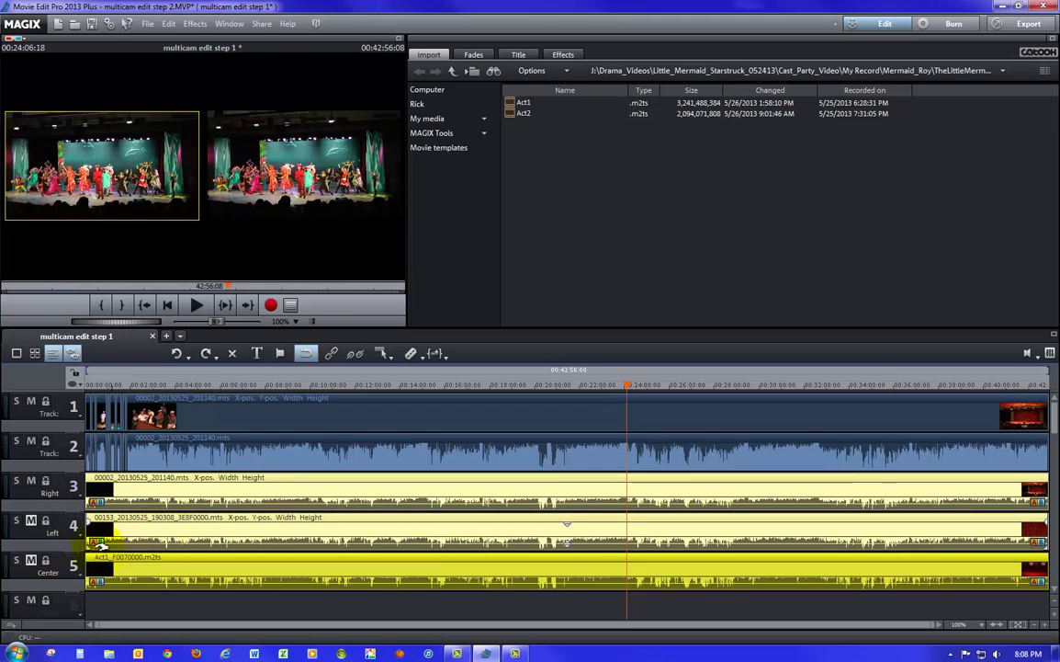
right_click(60, 563)
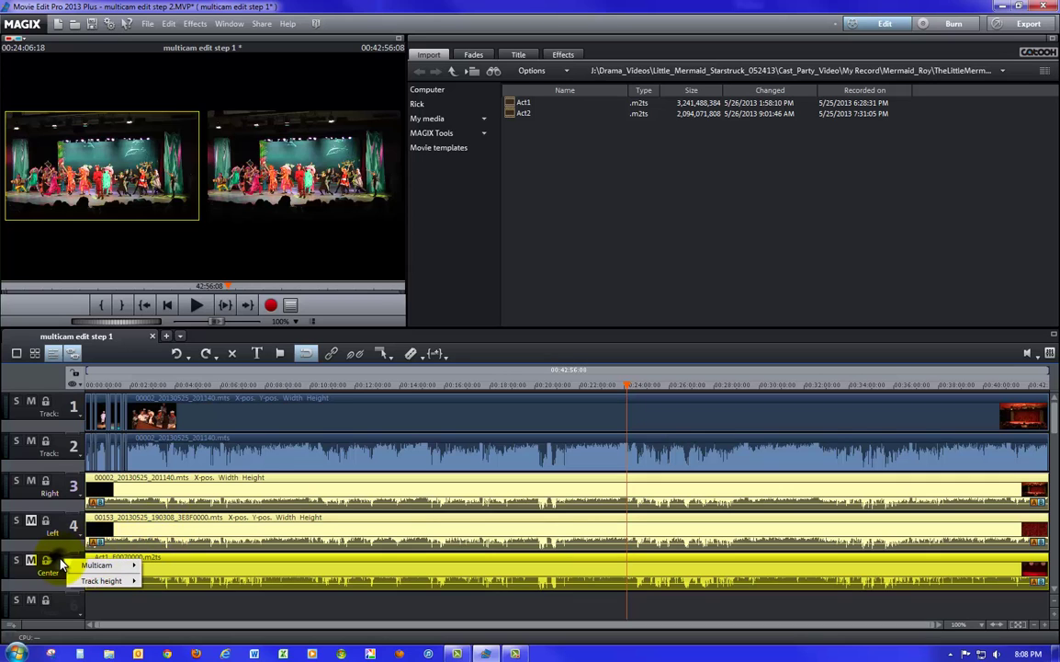
mouse_move(96, 567)
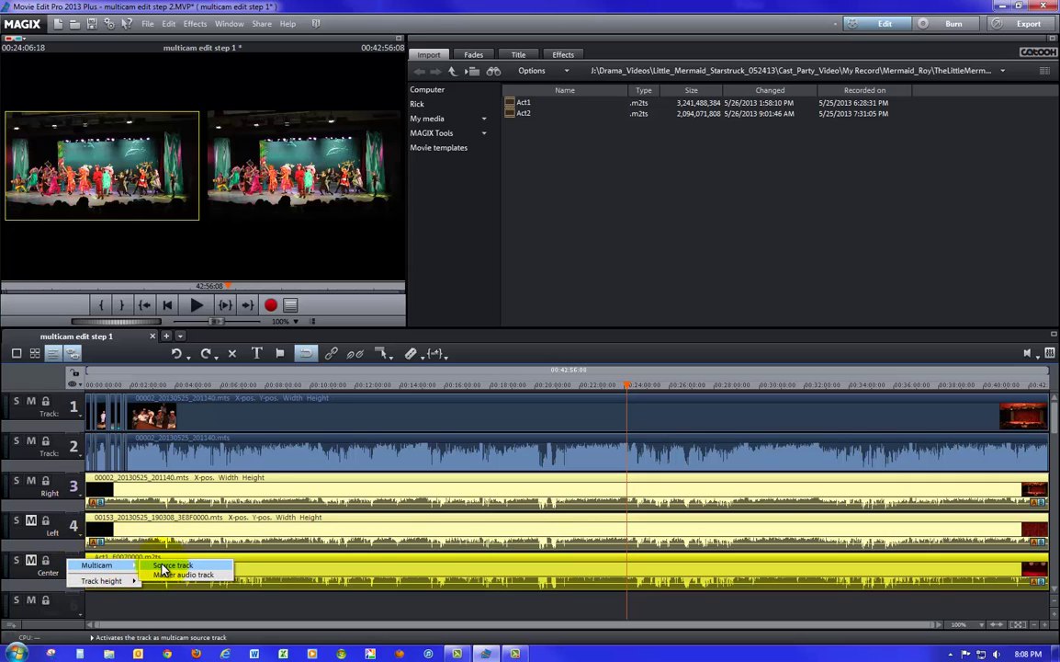
left_click(162, 566)
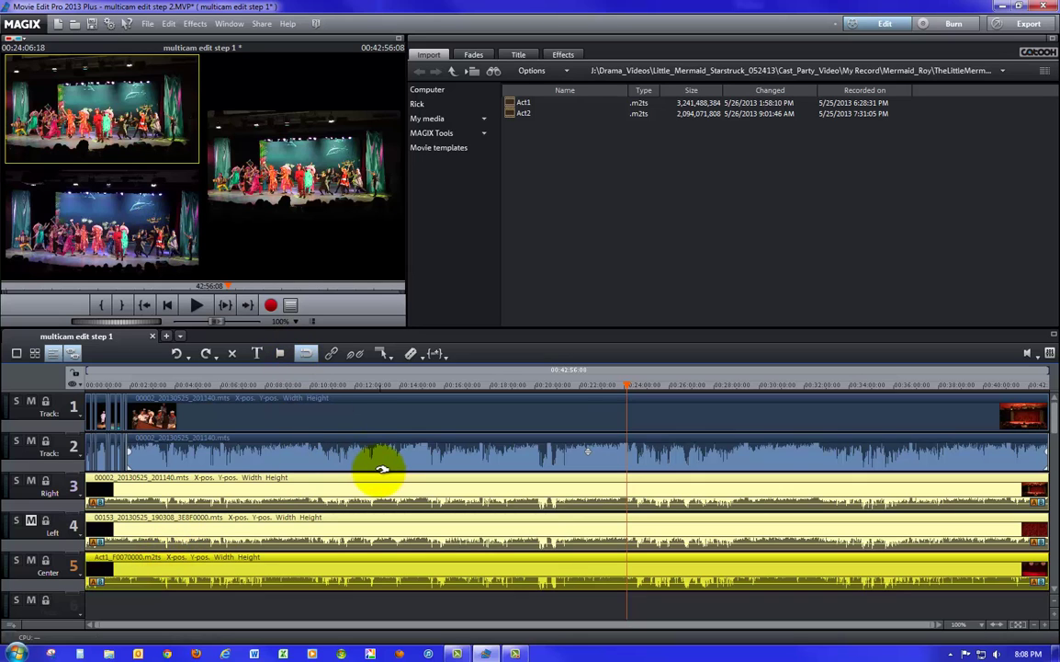
Play from 00:24:06:18, cut live to the Center camera and back to the Right camera, and stop around 00:24:28.
left_click(196, 305)
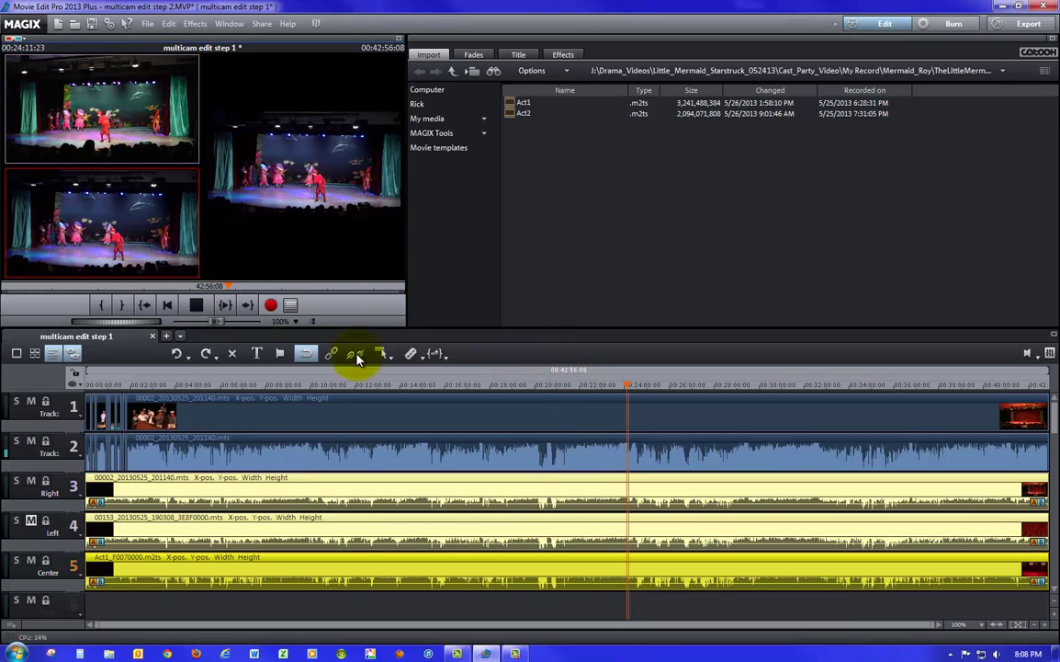
left_click(129, 267)
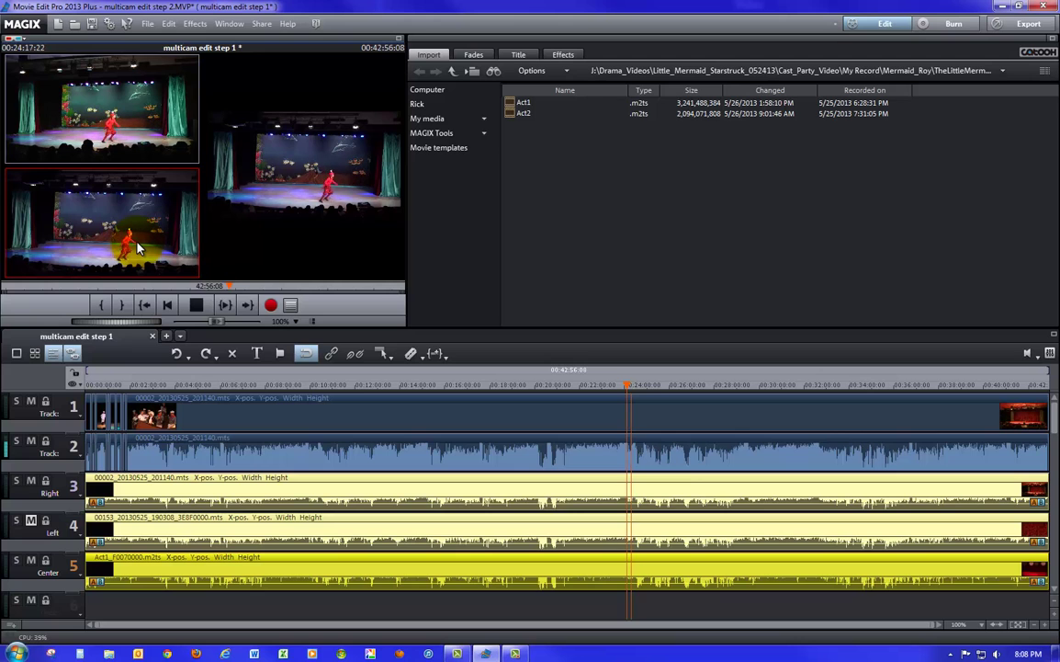
left_click(115, 142)
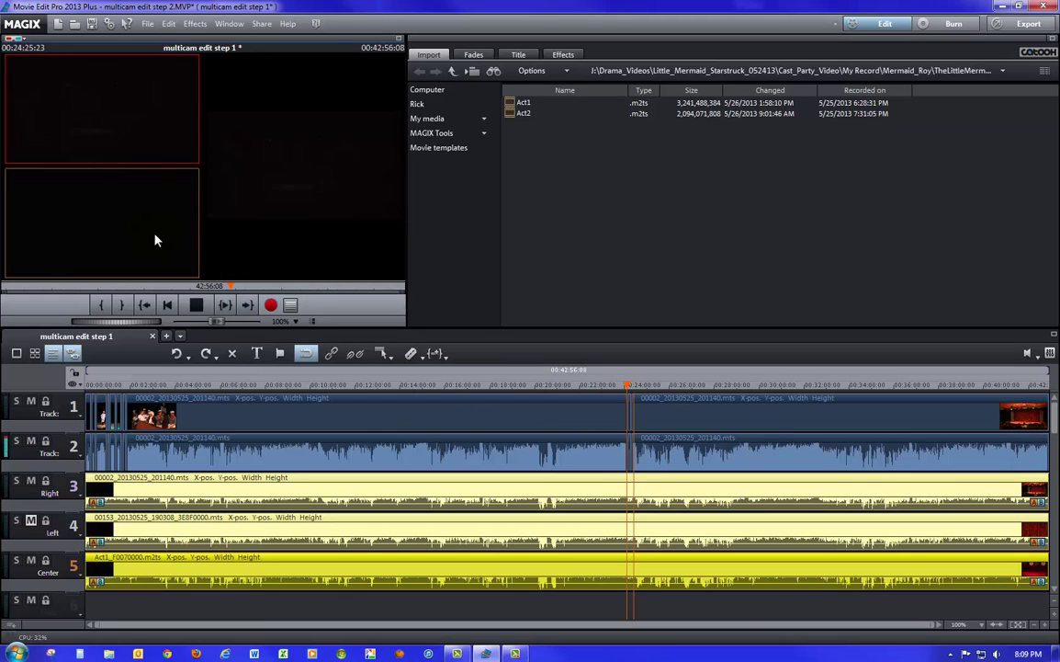
left_click(187, 307)
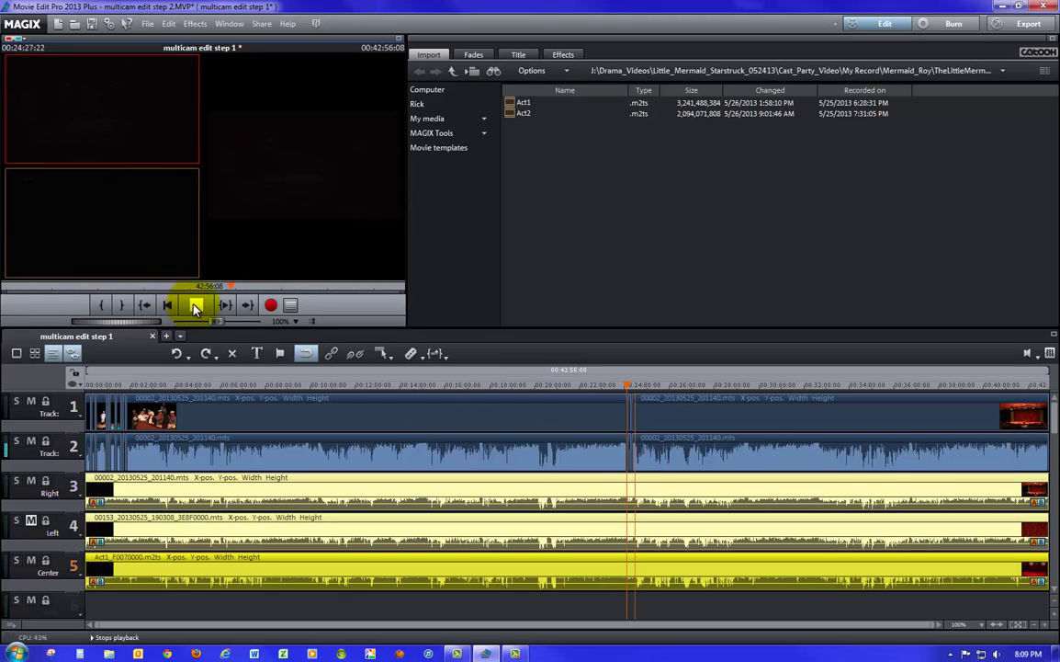